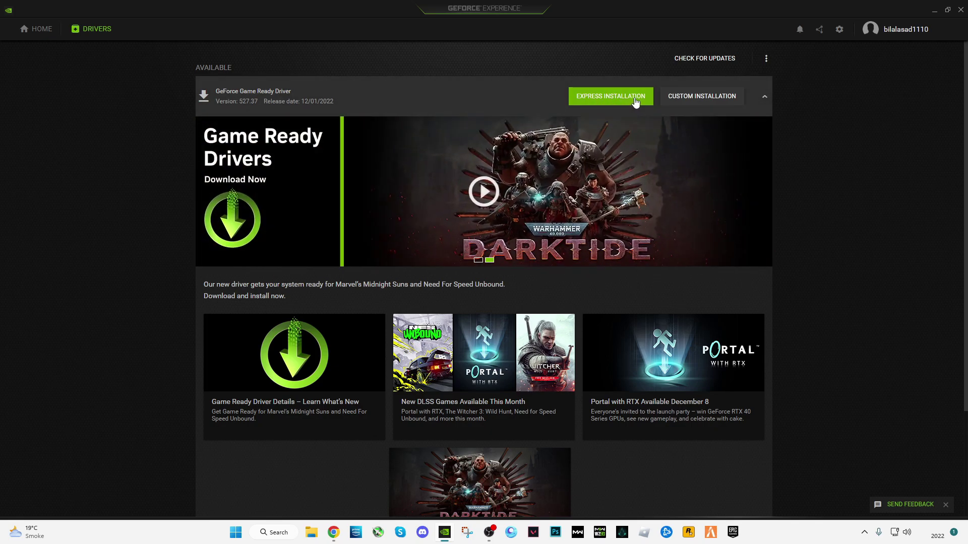
- Start a custom install of Game Ready Driver 527.37 with default components and no clean installation
left_click(703, 100)
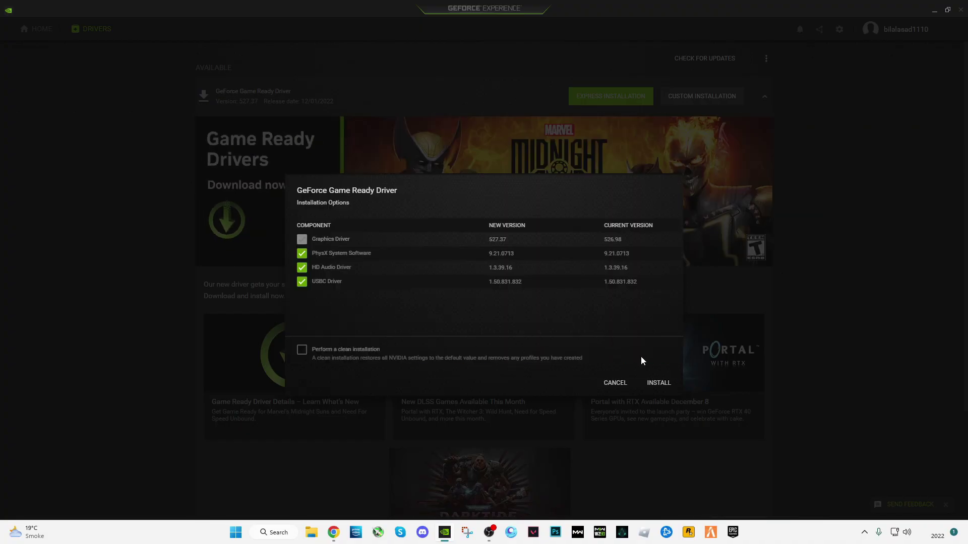
left_click(660, 382)
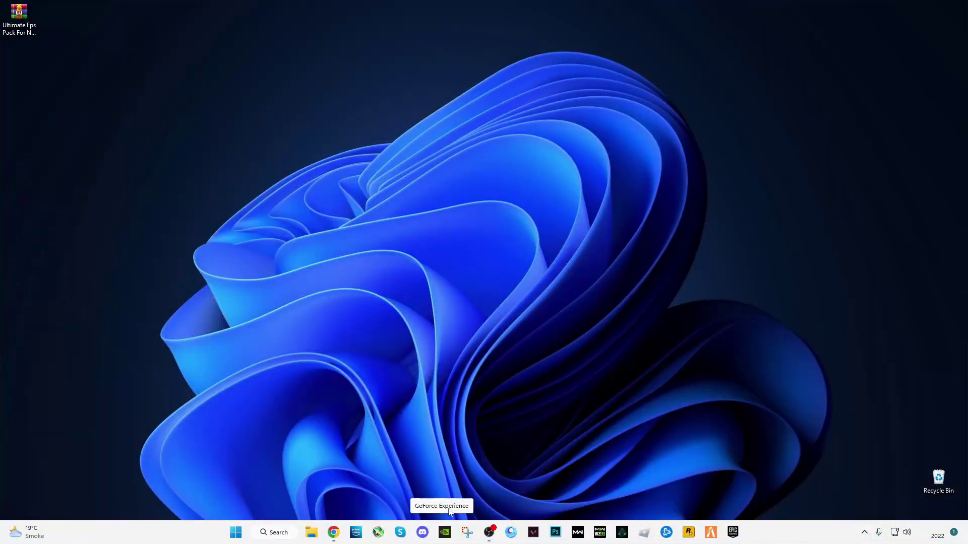
left_click(444, 538)
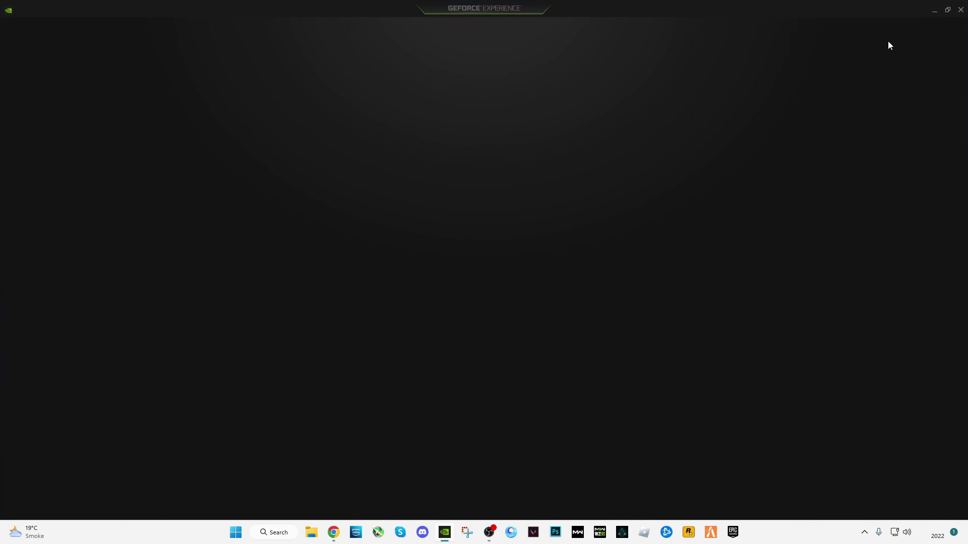
left_click(840, 33)
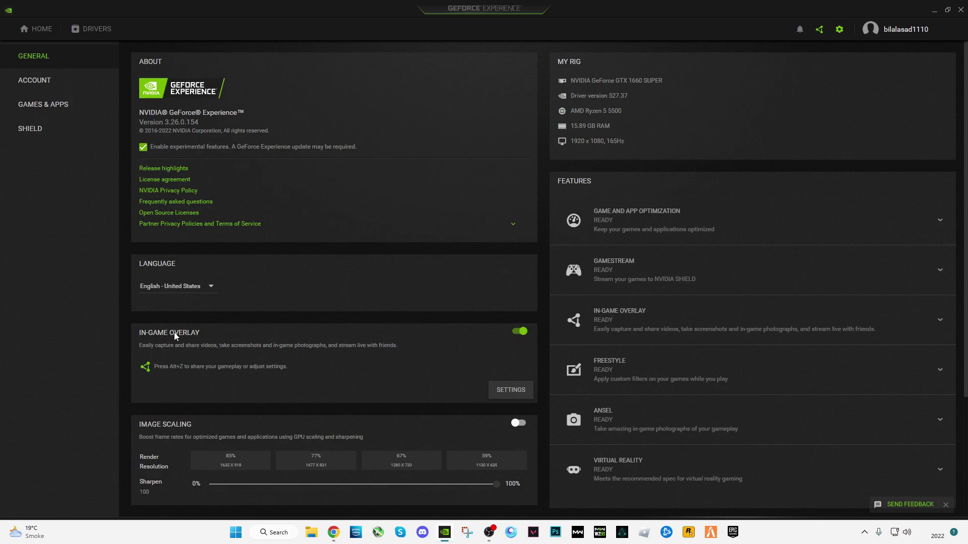
scroll(469, 353, "down", 3)
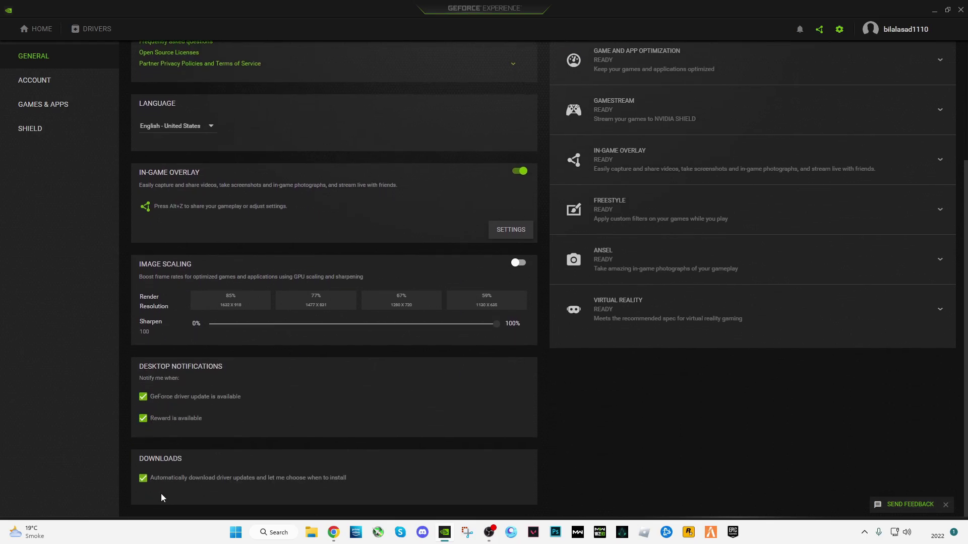
scroll(180, 424, "up", 3)
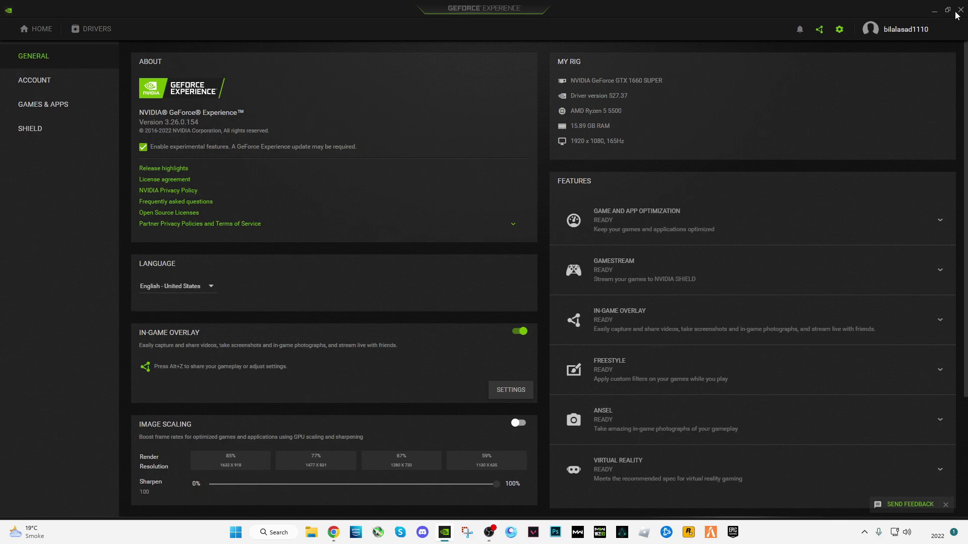
left_click(962, 11)
right_click(398, 147)
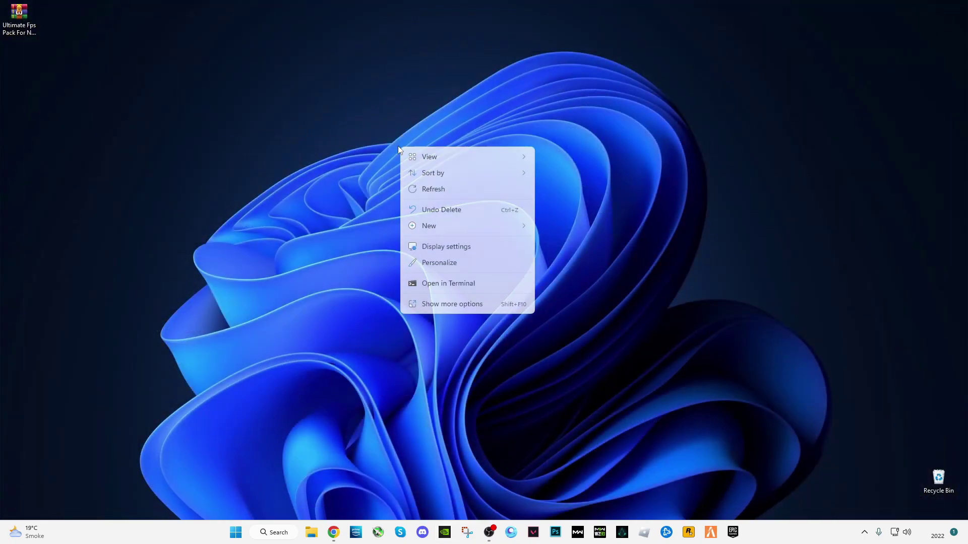
left_click(449, 303)
left_click(486, 384)
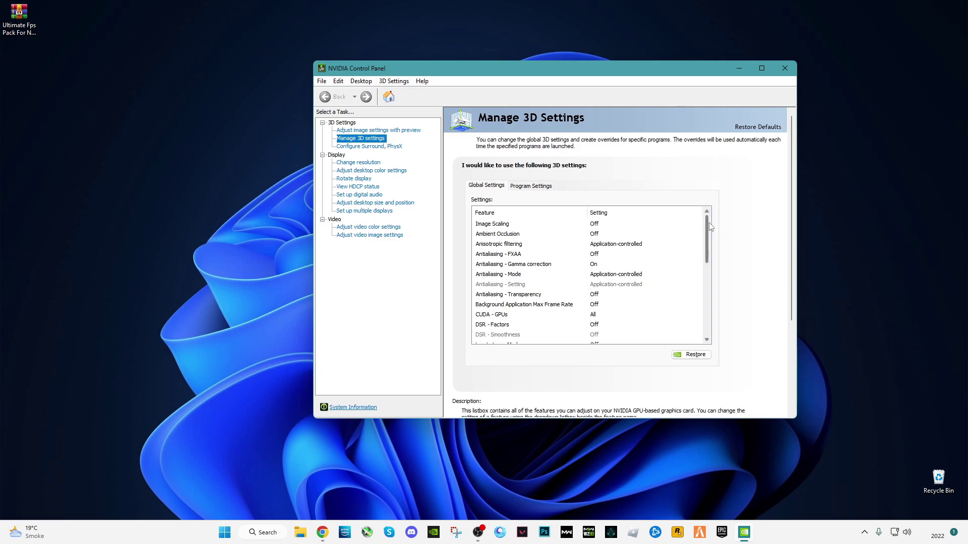
mouse_move(711, 241)
left_mouse_down()
mouse_move(713, 319)
mouse_move(708, 232)
left_mouse_up()
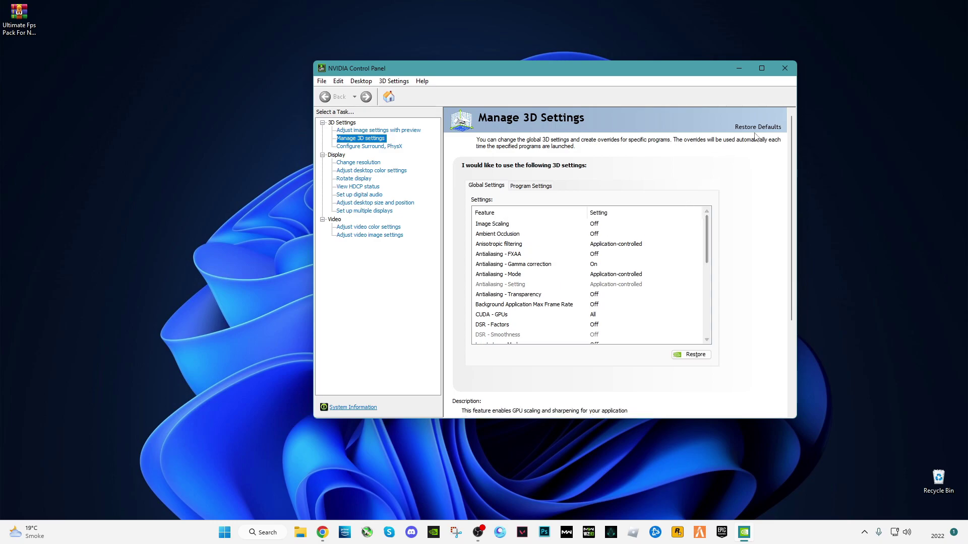
left_click(791, 74)
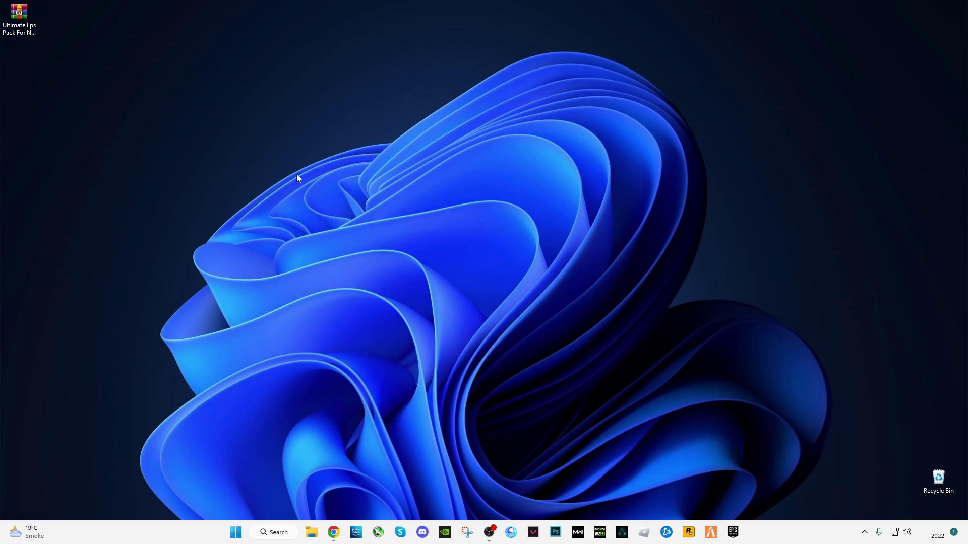
- Extract the Ultimate Fps Pack For Nvidia archive here on the desktop and move the new folder lower
left_click(24, 30)
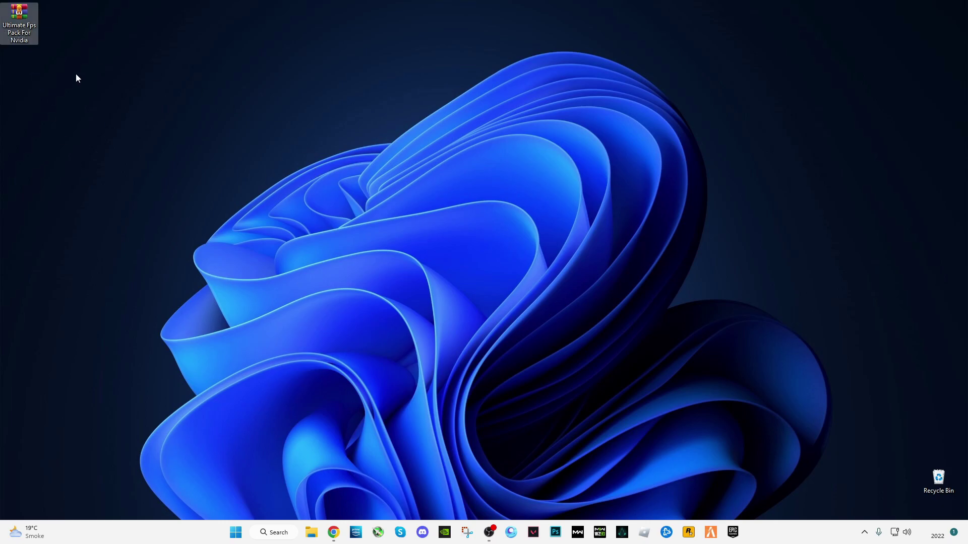
left_click_drag(22, 14, 176, 56)
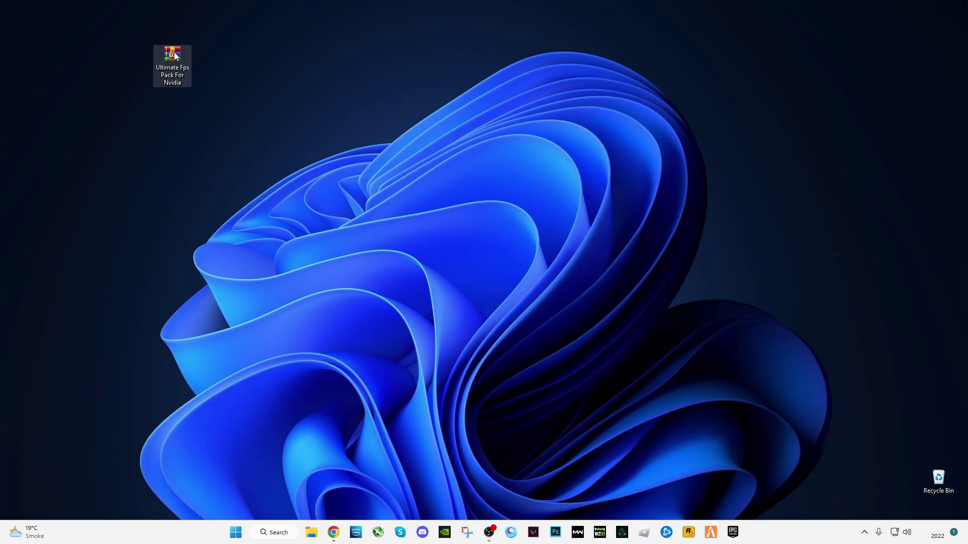
right_click(174, 62)
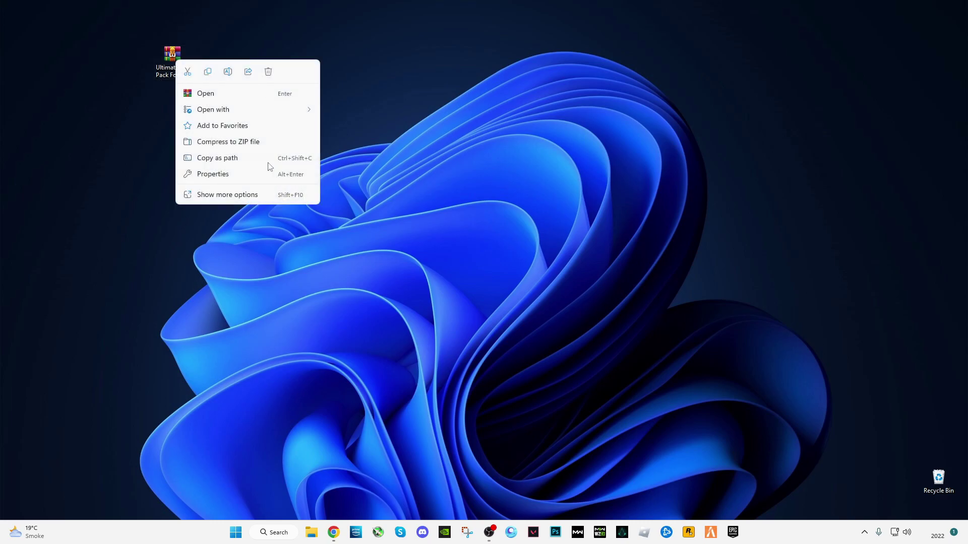
left_click(224, 196)
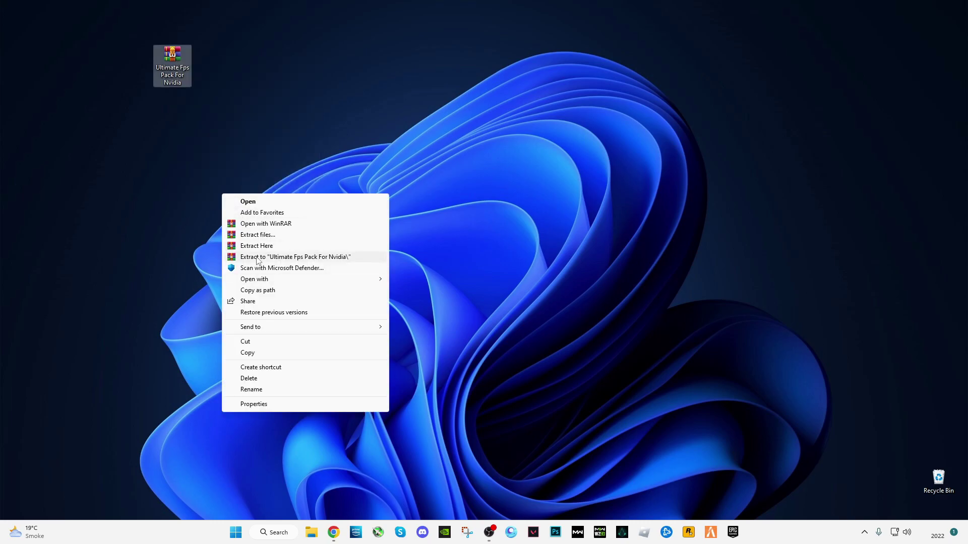
left_click(257, 247)
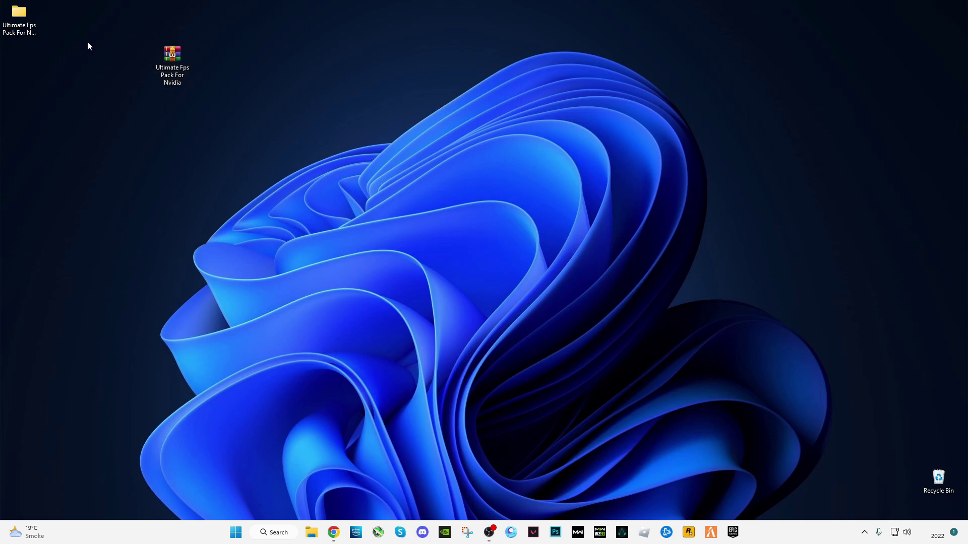
left_click_drag(19, 15, 77, 119)
left_click_drag(97, 77, 26, 80)
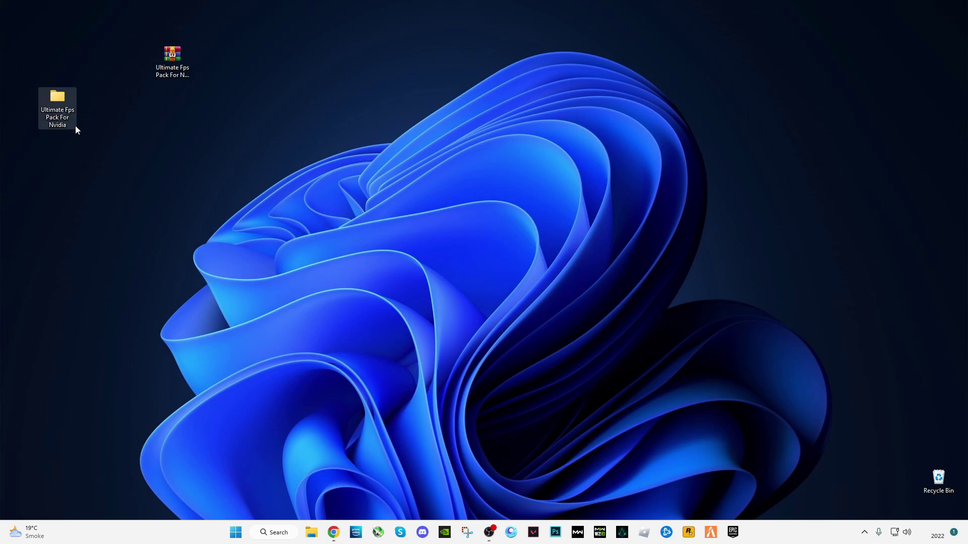
- Open Commands > cmd commands in the pack folder and copy the powercfg duplicatescheme line
double_click(60, 99)
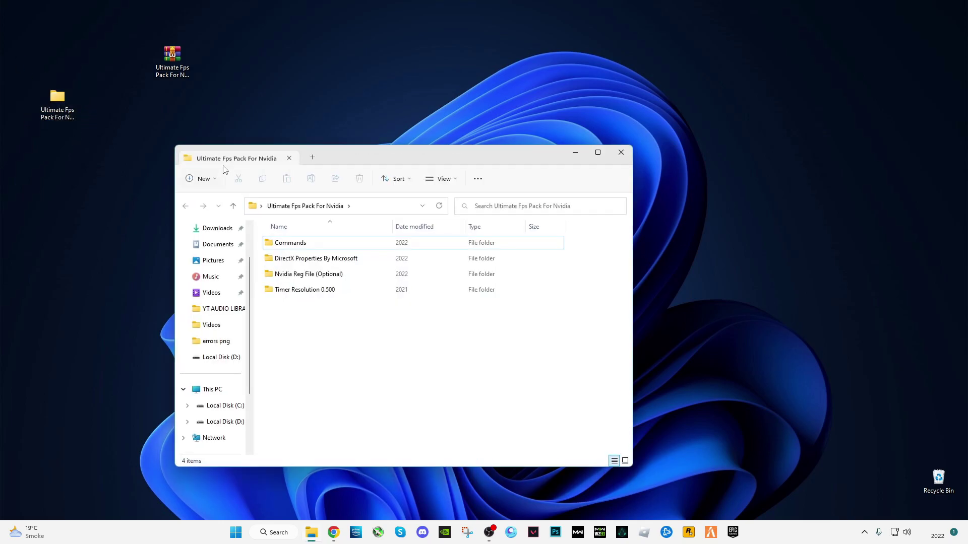
double_click(489, 161)
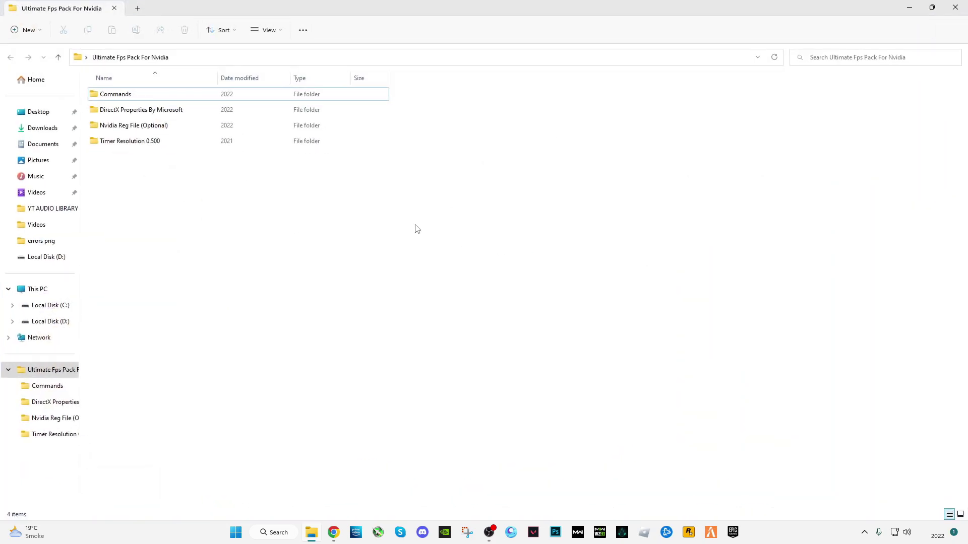
double_click(128, 95)
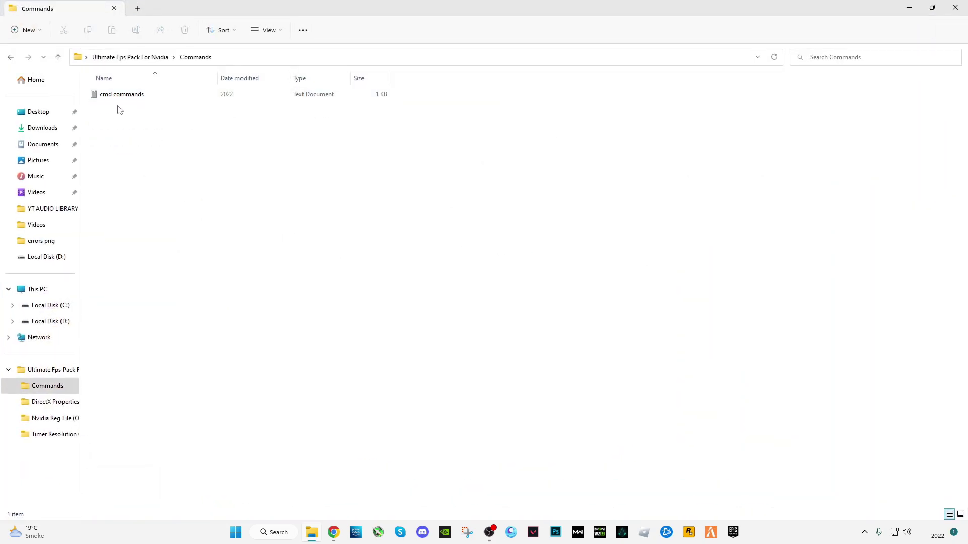
double_click(130, 99)
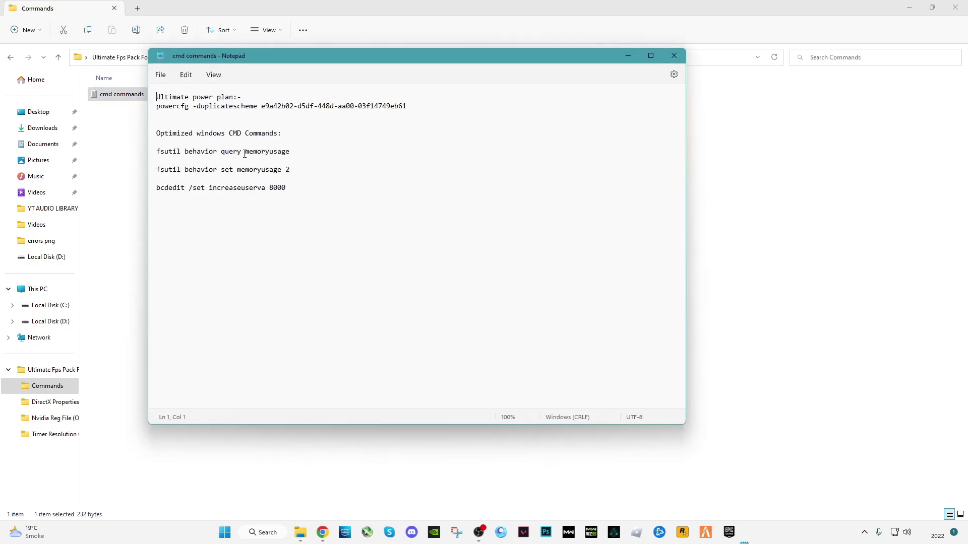
left_click_drag(412, 106, 160, 108)
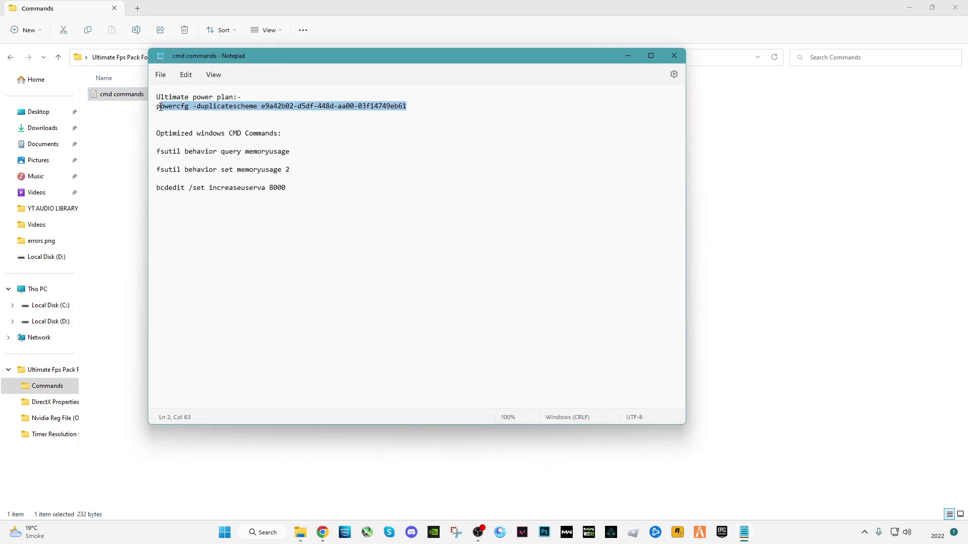
right_click(165, 110)
left_click(206, 158)
- Launch Command Prompt as administrator and run the pasted powercfg Ultimate Performance plan command
left_click(268, 534)
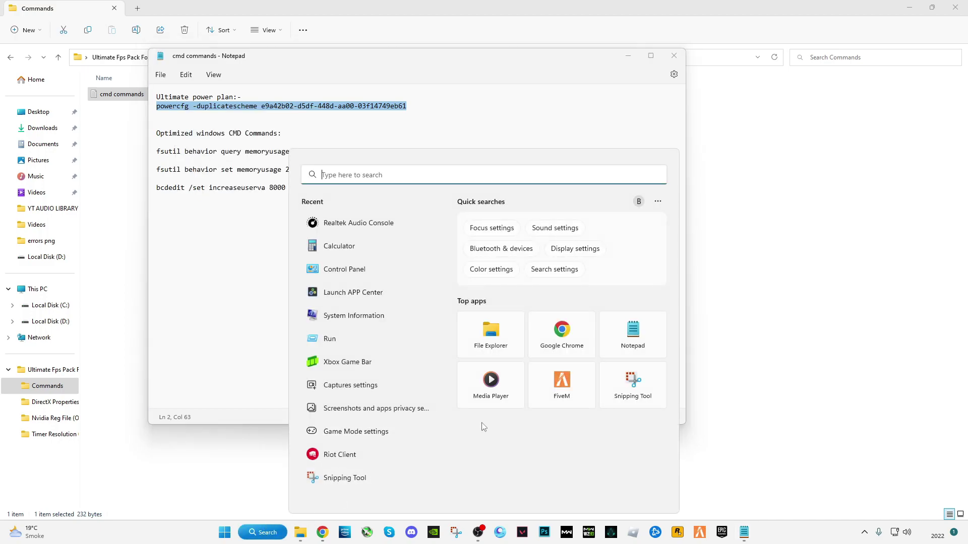
type("cmd")
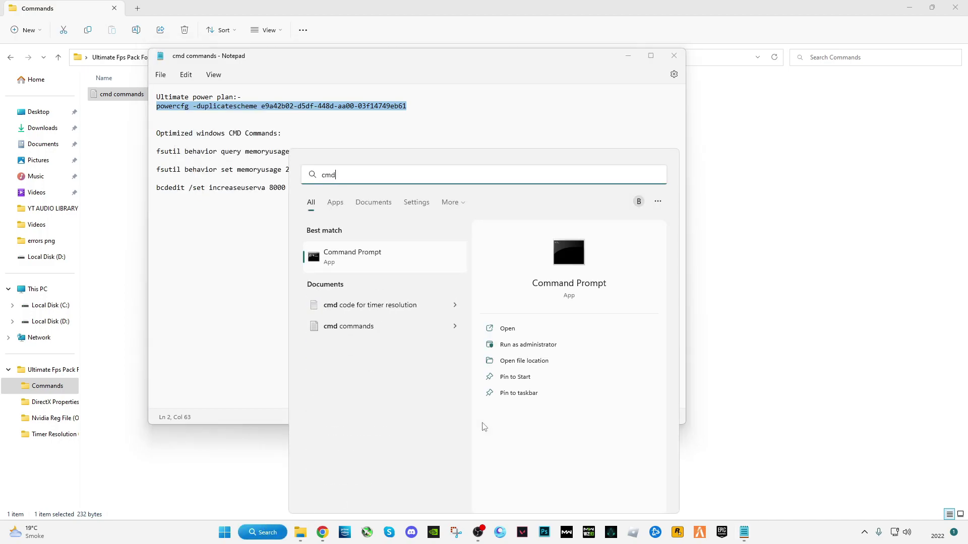
right_click(361, 270)
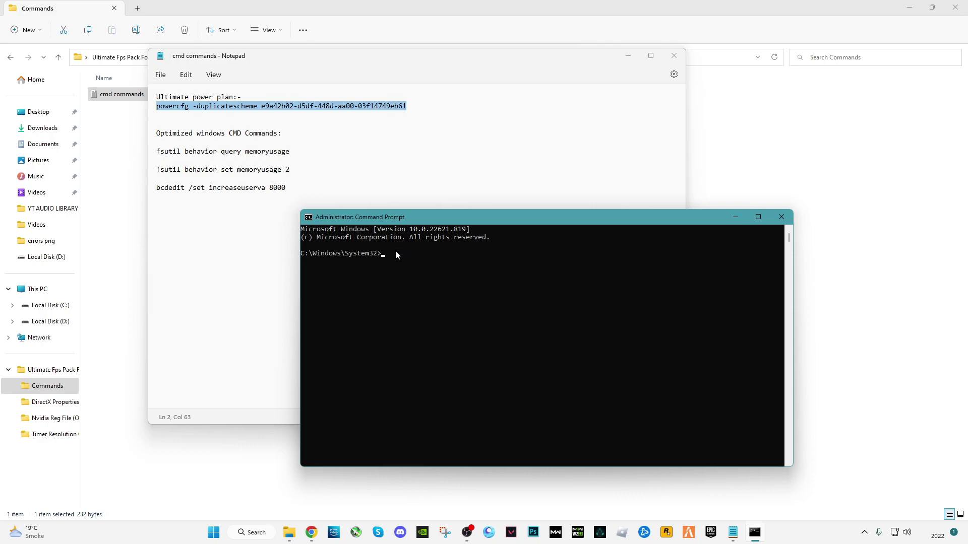
left_click(393, 254)
right_click(451, 270)
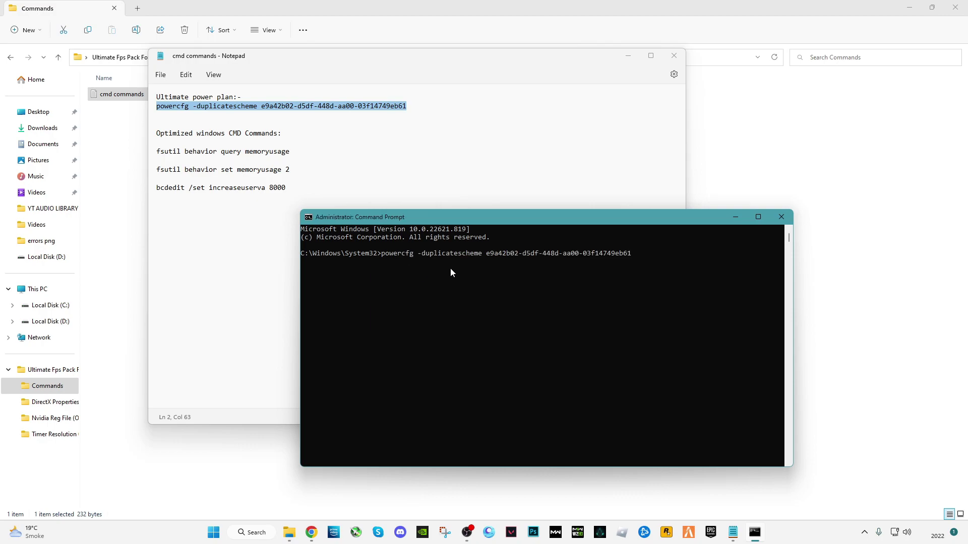
key("Return")
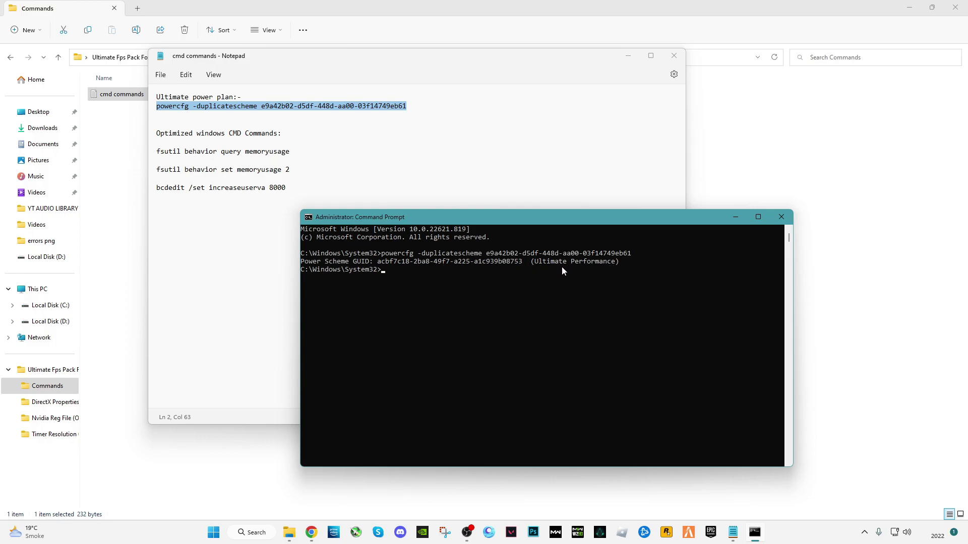
- Copy the fsutil memoryusage 2 and bcdedit increaseuserva 8000 commands, run them, then exit the prompt
left_click(250, 216)
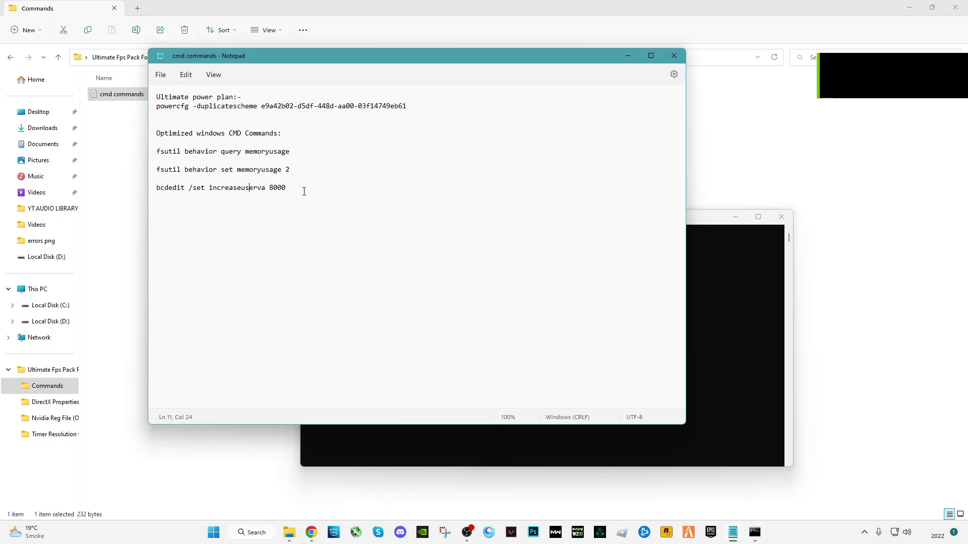
left_click_drag(323, 193, 157, 153)
right_click(161, 153)
left_click(189, 202)
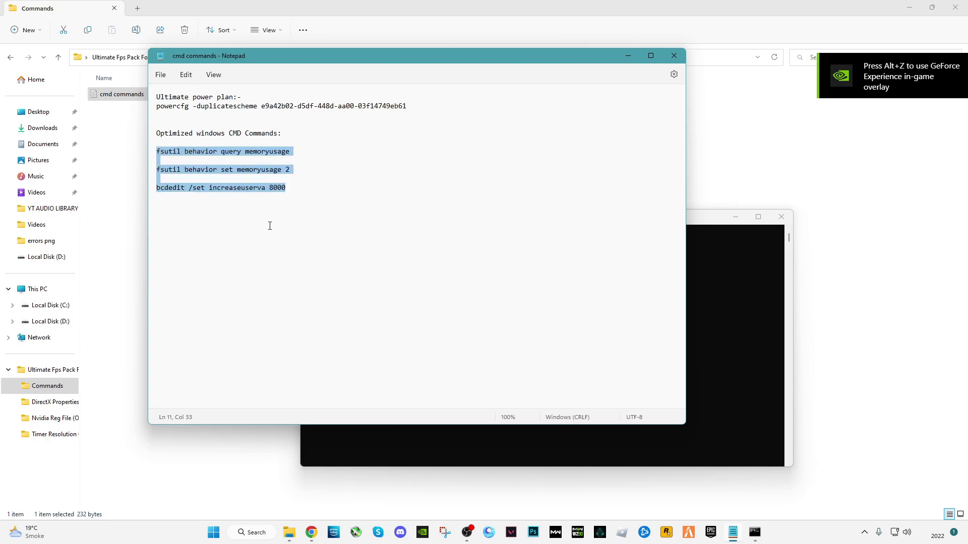
left_click(716, 339)
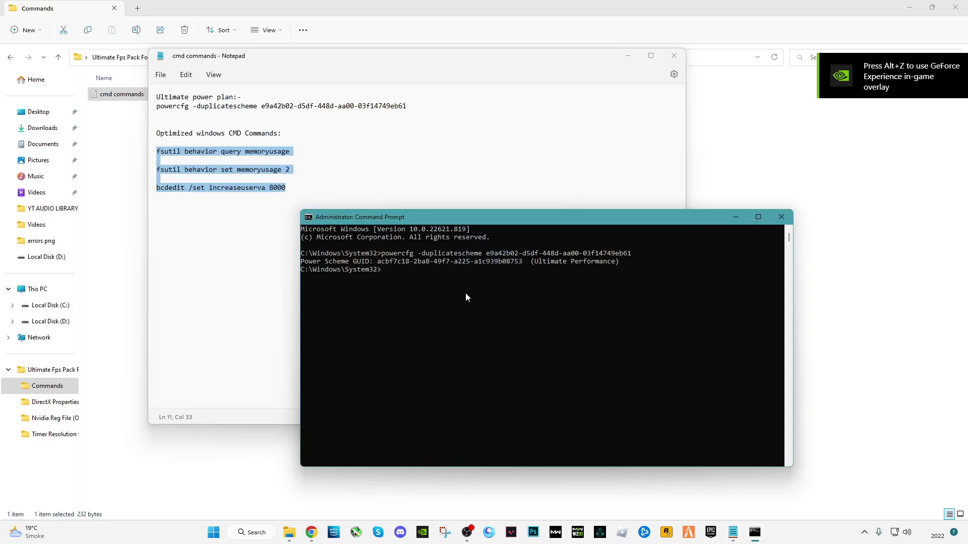
right_click(421, 283)
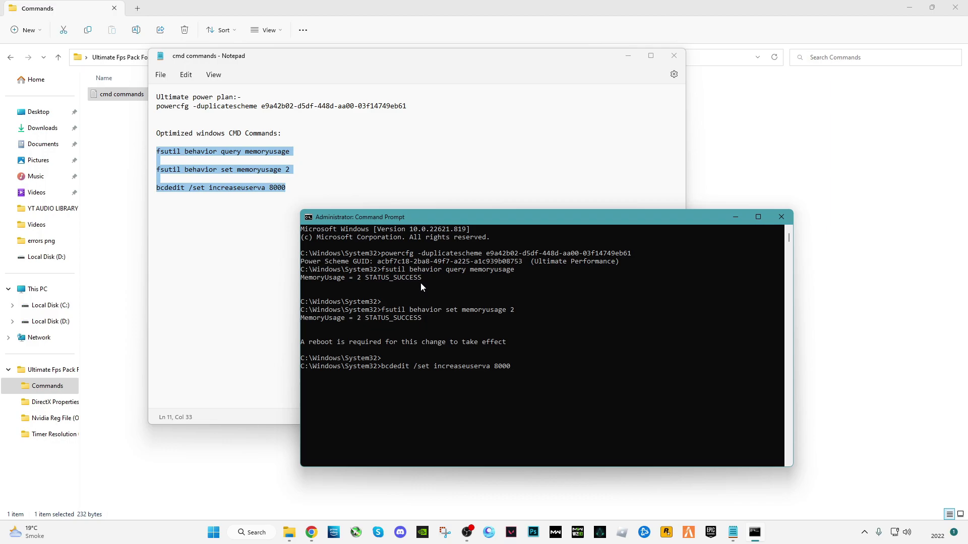
key("Return")
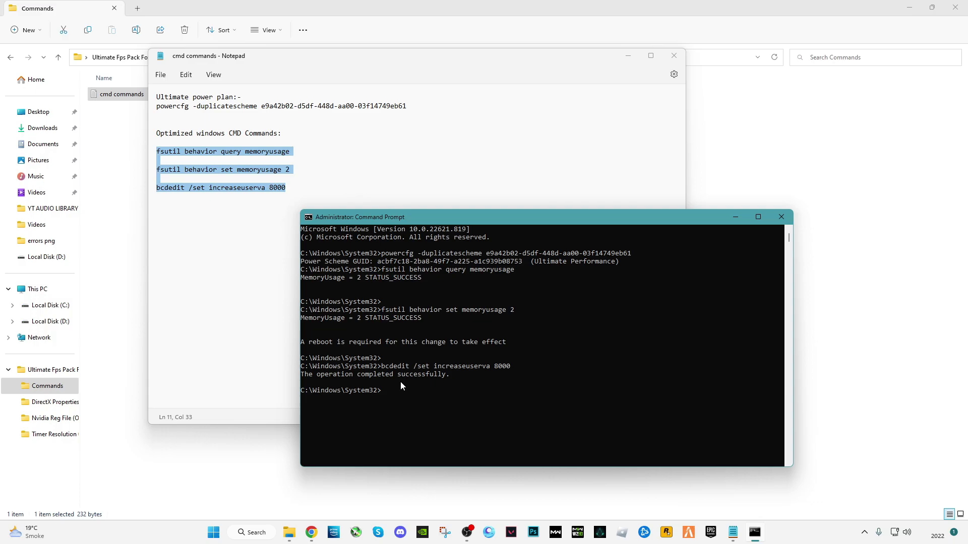
type("Exit")
key("Return")
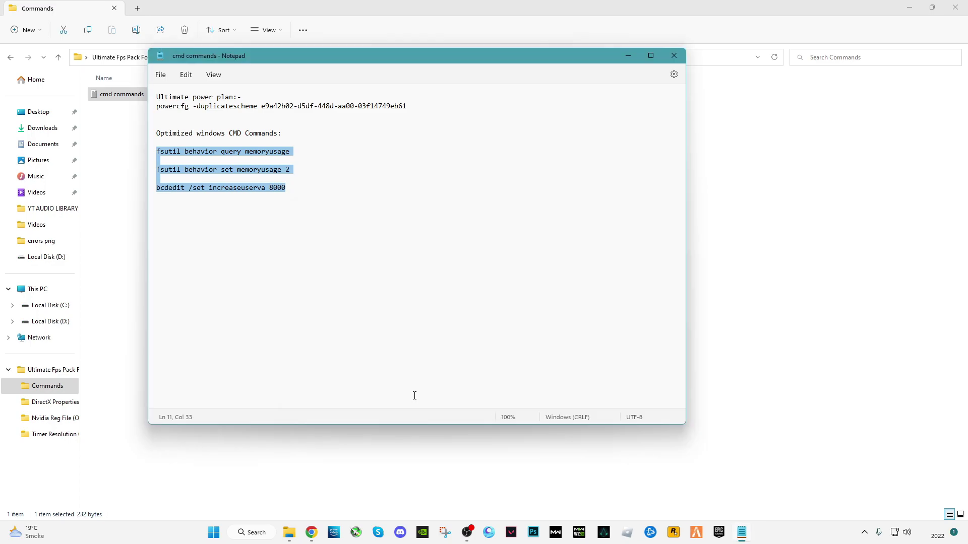
- Close Notepad and open the pack's DirectX Properties By Microsoft folder
left_click(674, 55)
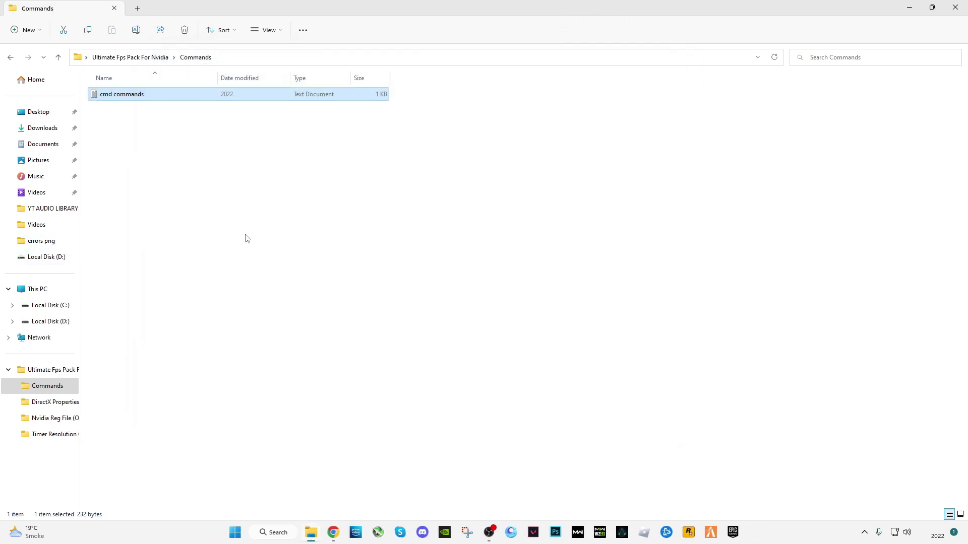
left_click(10, 57)
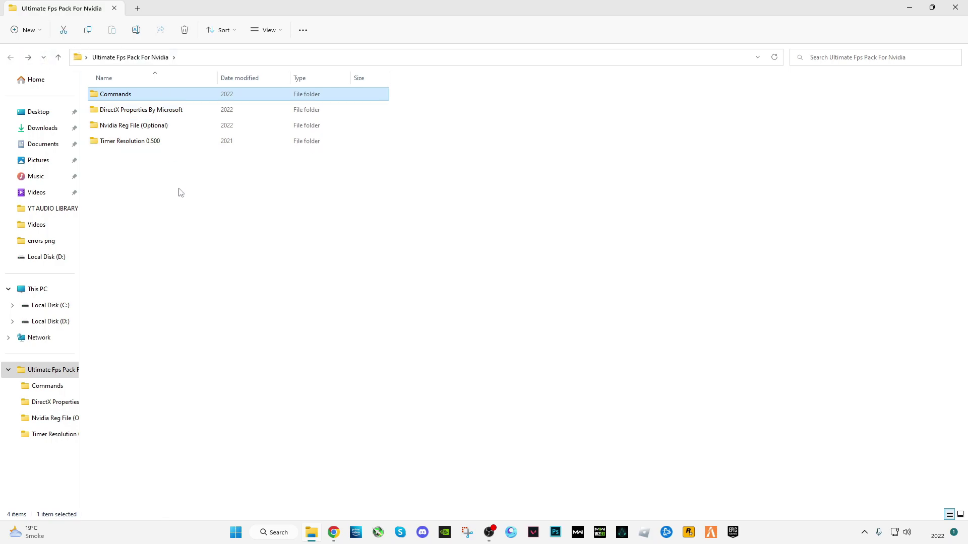
left_click(183, 288)
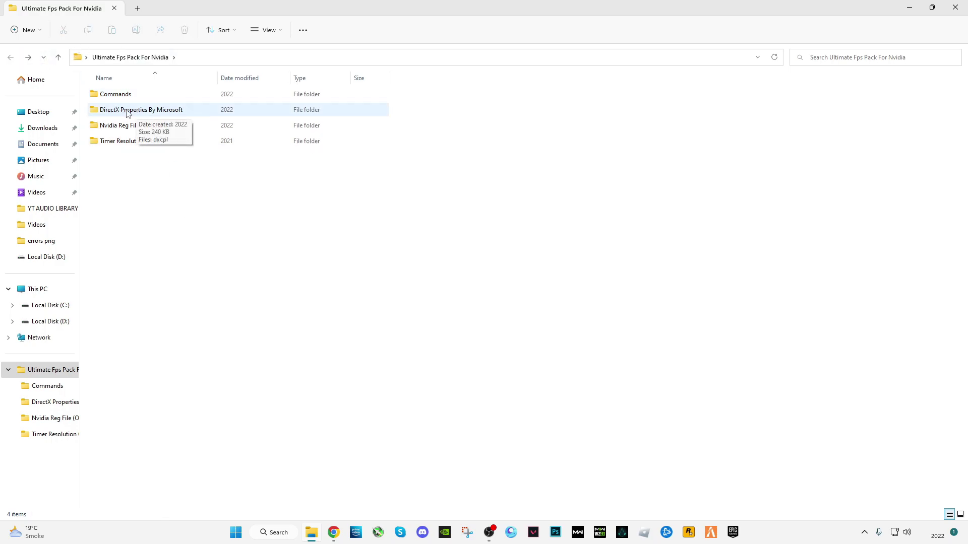
double_click(126, 114)
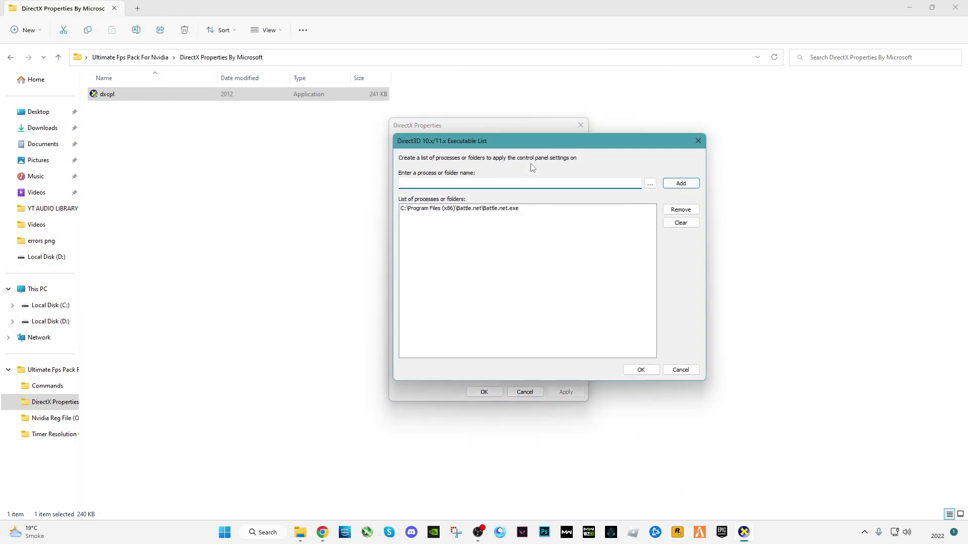
- Add Battle.net.exe to the Direct3D 10/11 list and apply Force WARP and Disable Feature Level Upgrade
left_click(650, 183)
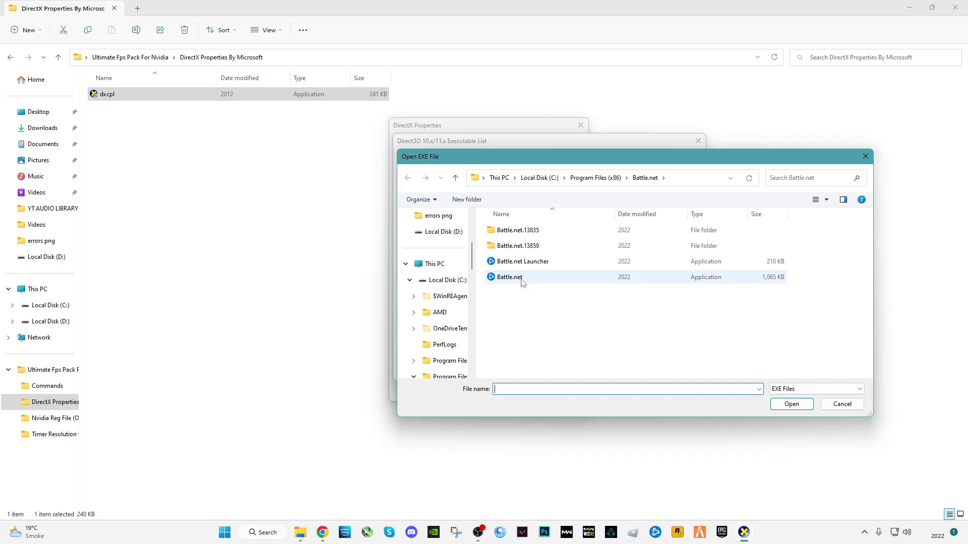
left_click(522, 278)
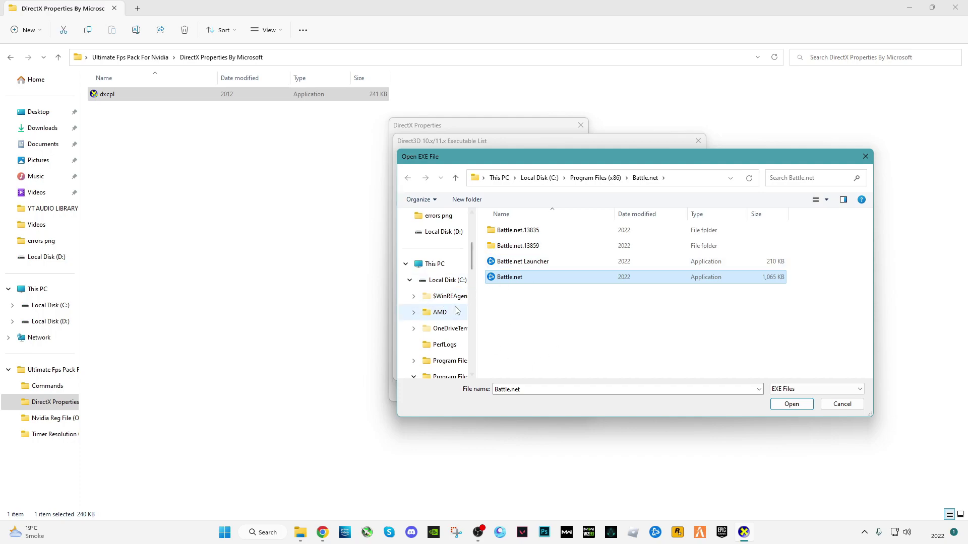
scroll(429, 322, "down", 3)
scroll(469, 343, "up", 2)
scroll(473, 349, "up", 1)
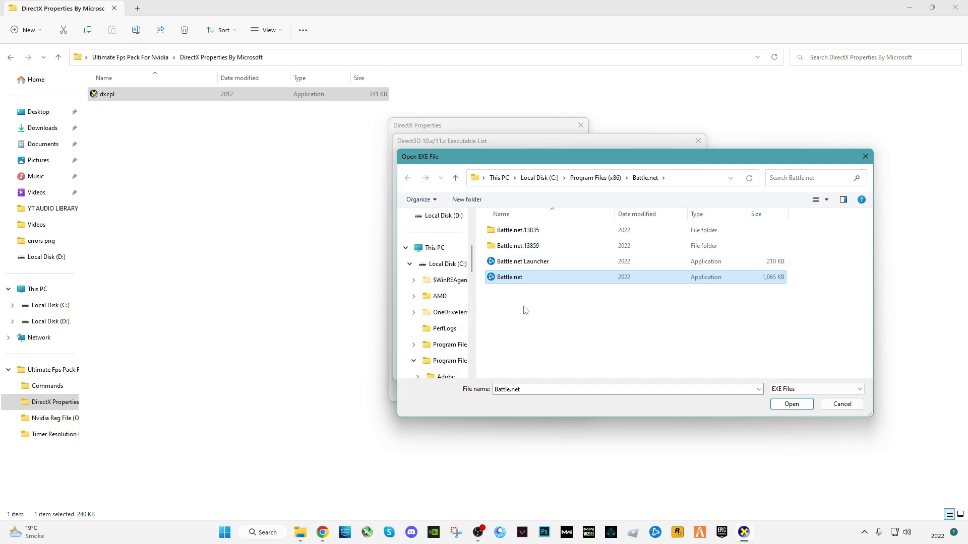
left_click(787, 408)
left_click(790, 404)
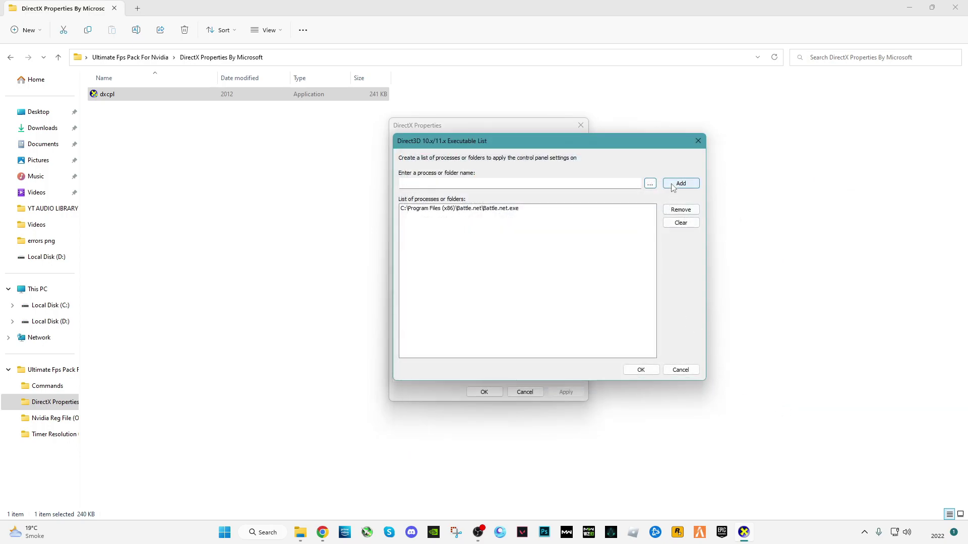
left_click(640, 369)
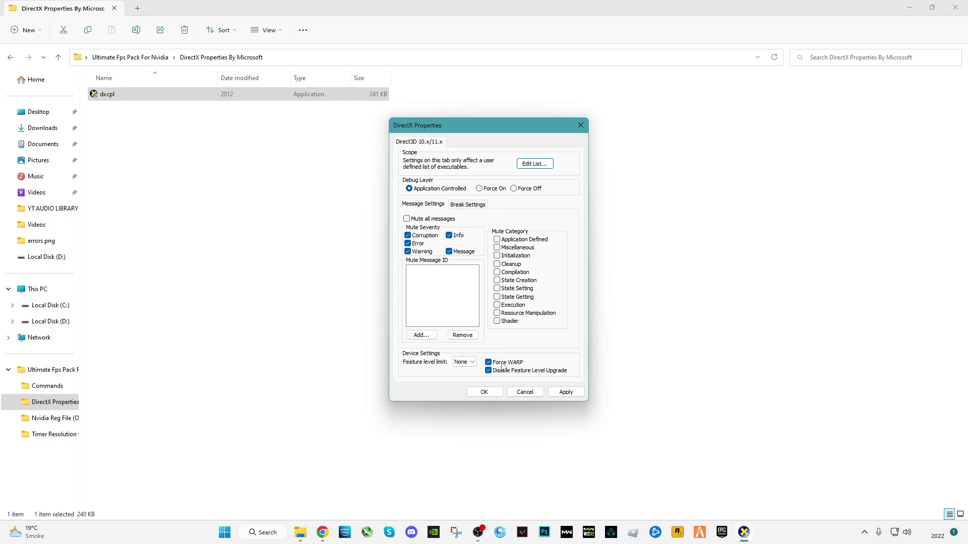
left_click(563, 396)
left_click(480, 393)
- Merge Unhide Silk Smoothness.reg from the Nvidia Reg File (Optional) folder, then go back up a folder
left_click(11, 57)
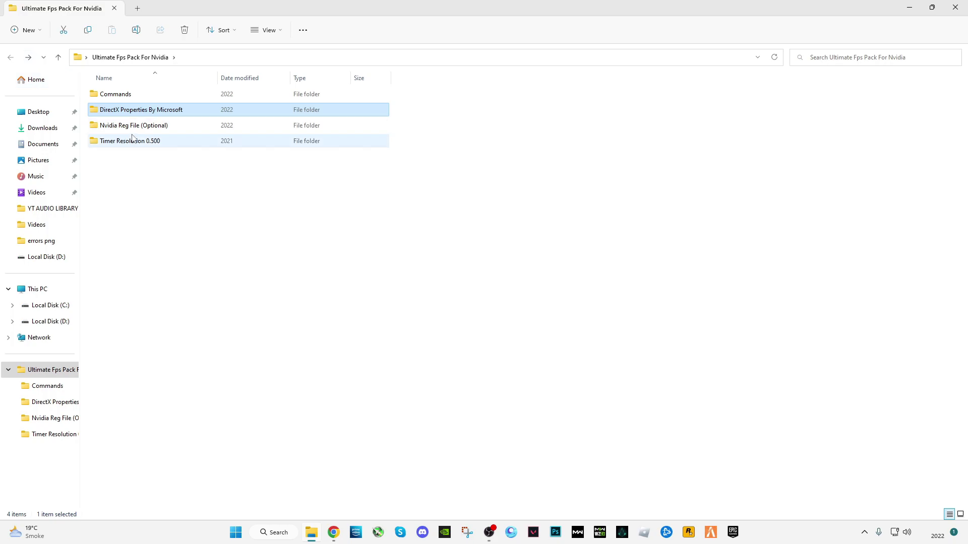
left_click(128, 130)
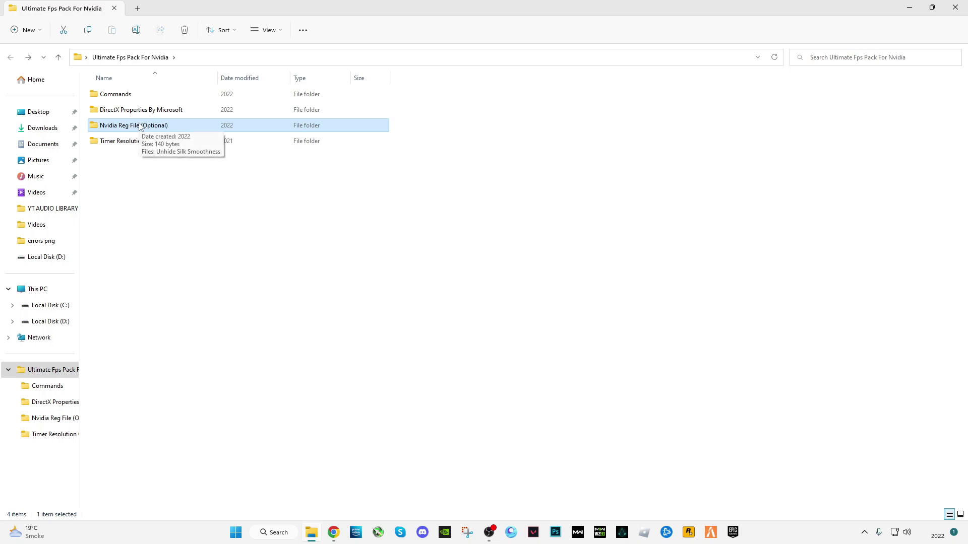
double_click(126, 126)
left_click(118, 97)
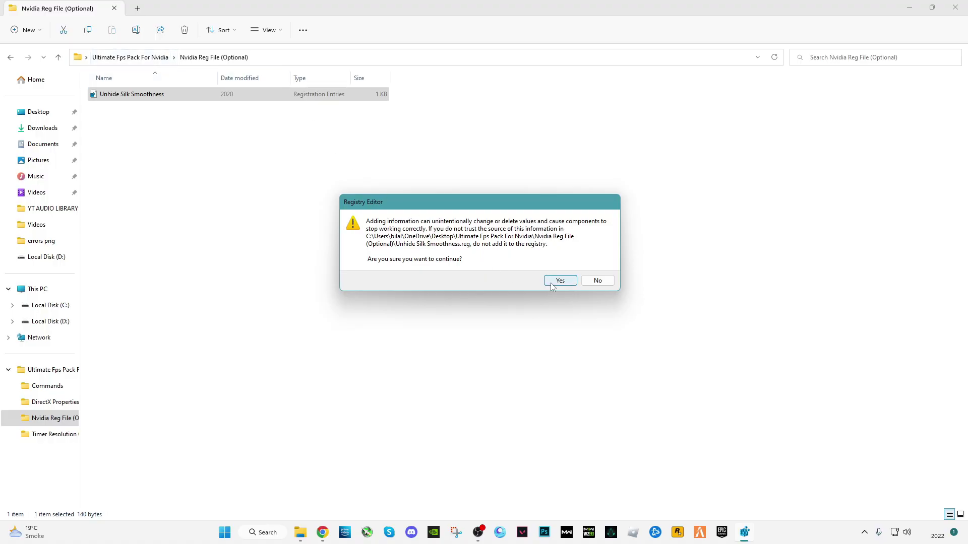
left_click(559, 281)
left_click(595, 267)
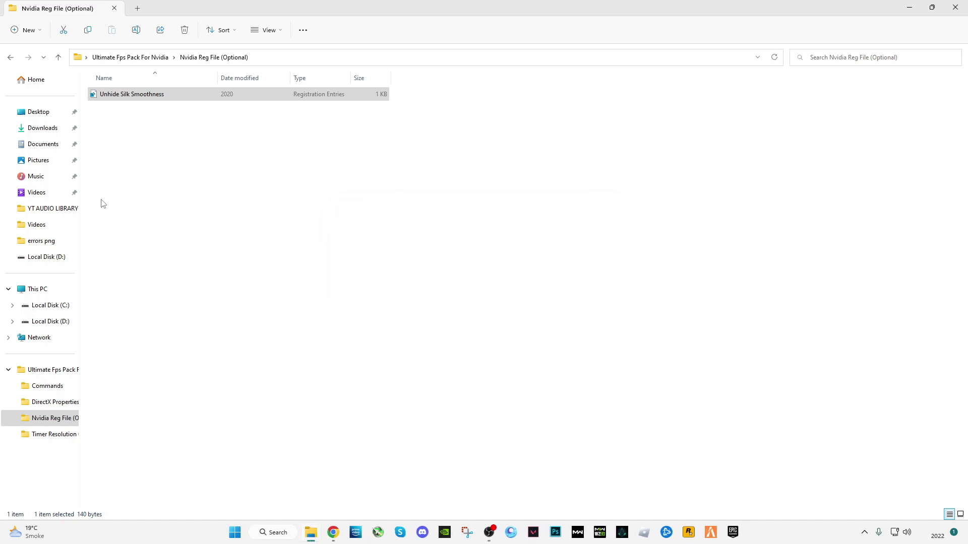
key("alt+Left")
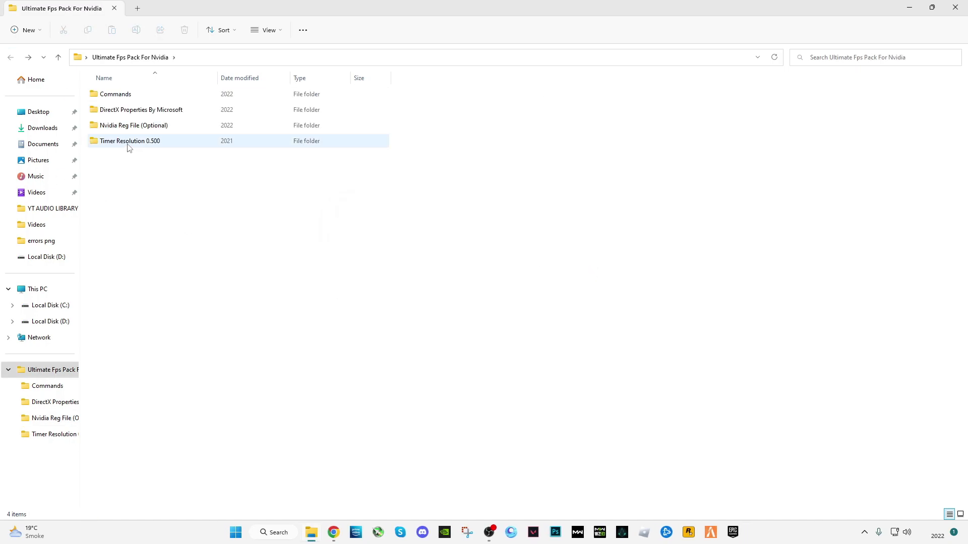
- Copy the three bcdedit commands from the Timer Resolution 0.500 folder's cmd code file, then close it
double_click(129, 143)
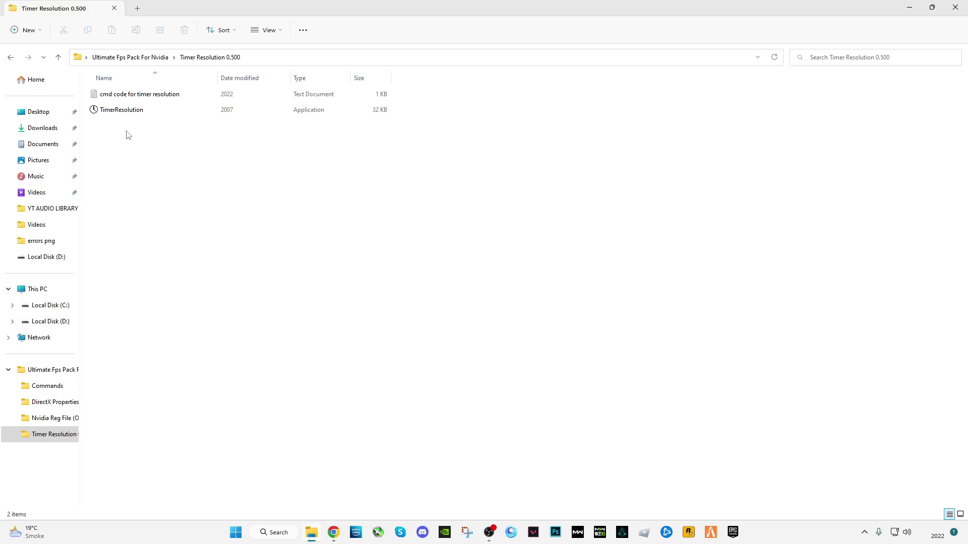
left_click(125, 110)
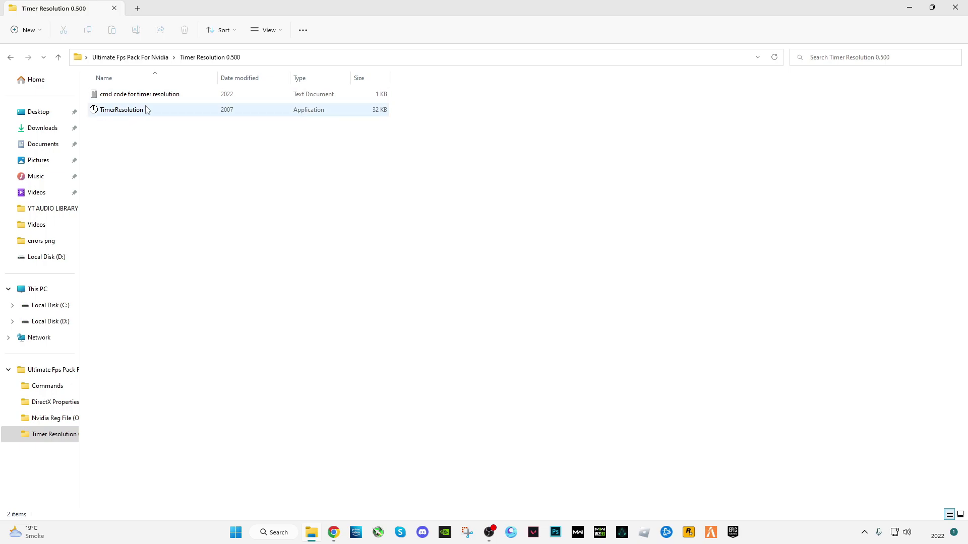
left_click(136, 94)
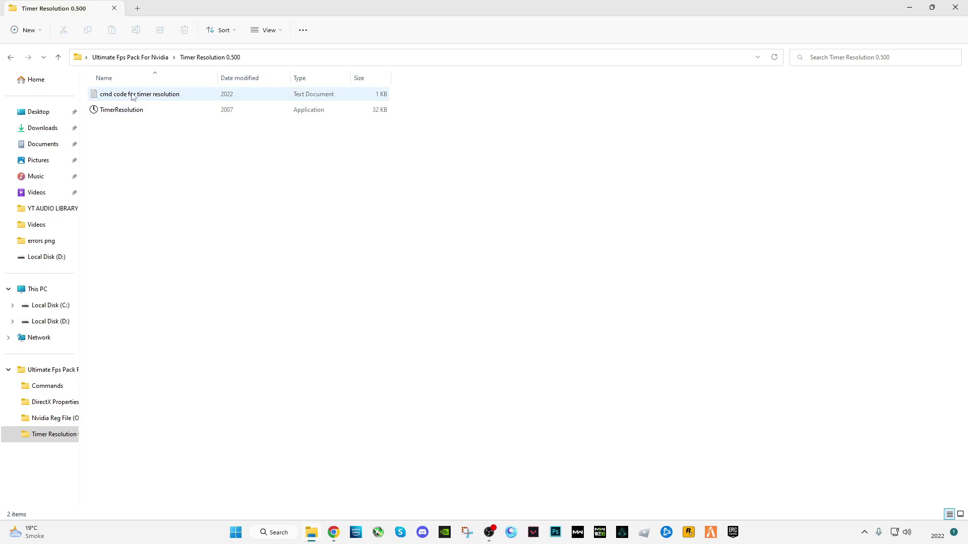
double_click(145, 93)
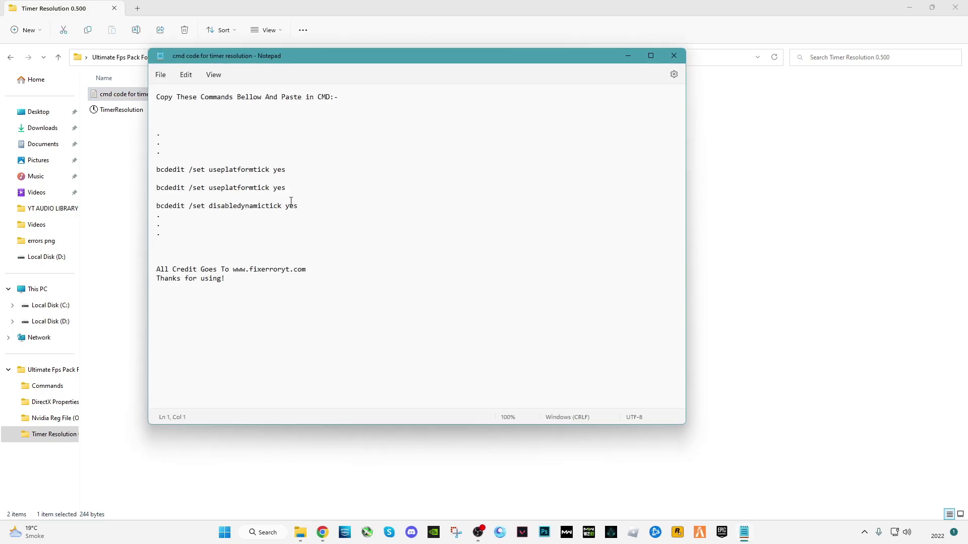
left_click_drag(302, 206, 156, 168)
key("super+c")
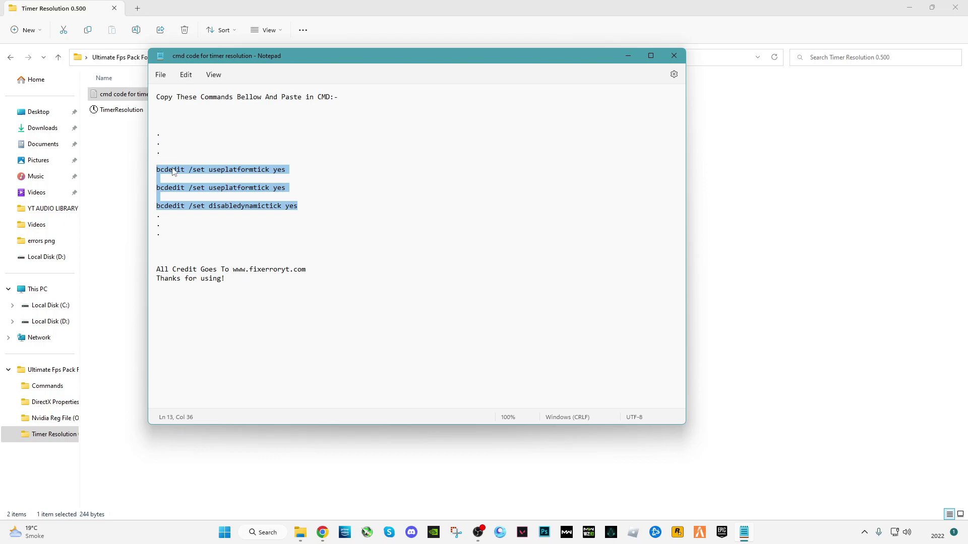
right_click(172, 172)
left_click(220, 223)
left_click(674, 55)
- Run the bcdedit useplatformtick and disabledynamictick commands in an administrator Command Prompt, then exit
key("super+s")
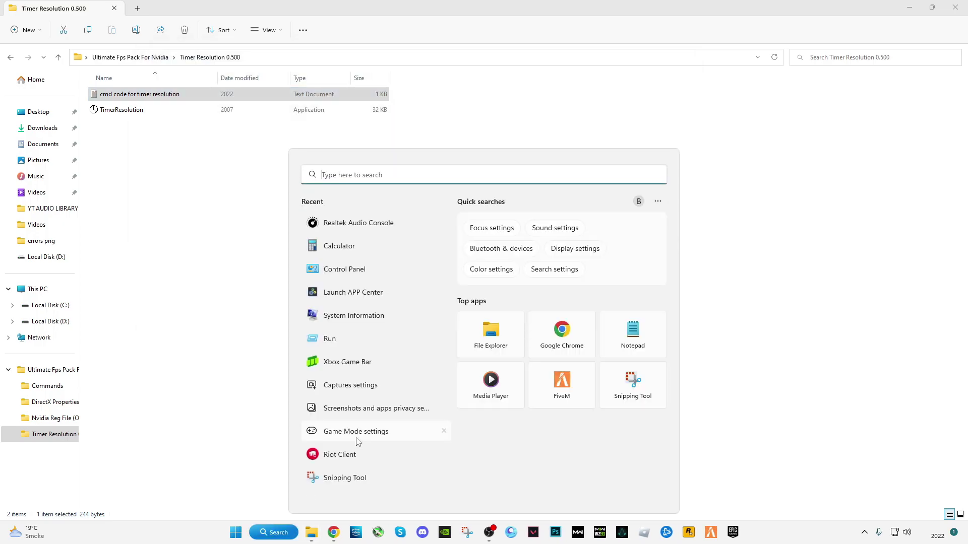
type("cmd")
right_click(342, 265)
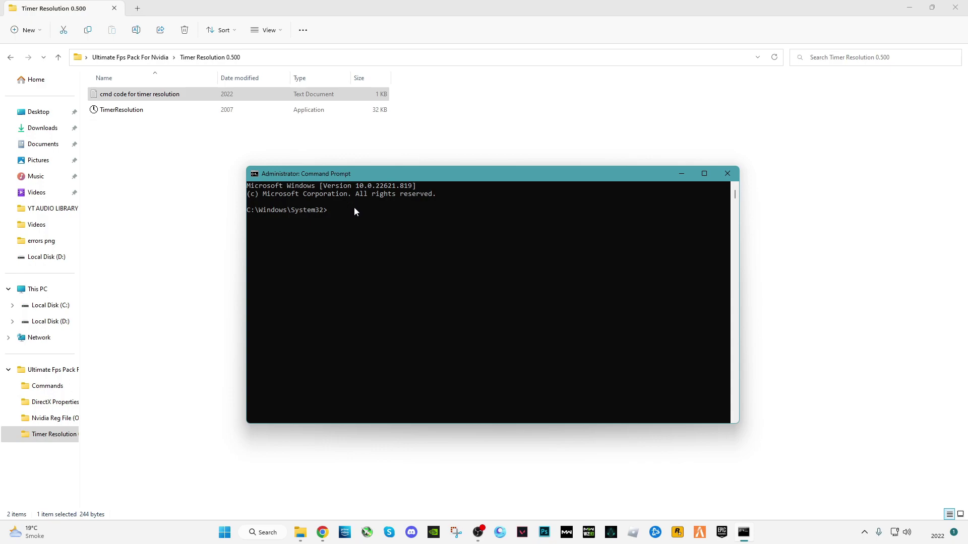
right_click(380, 220)
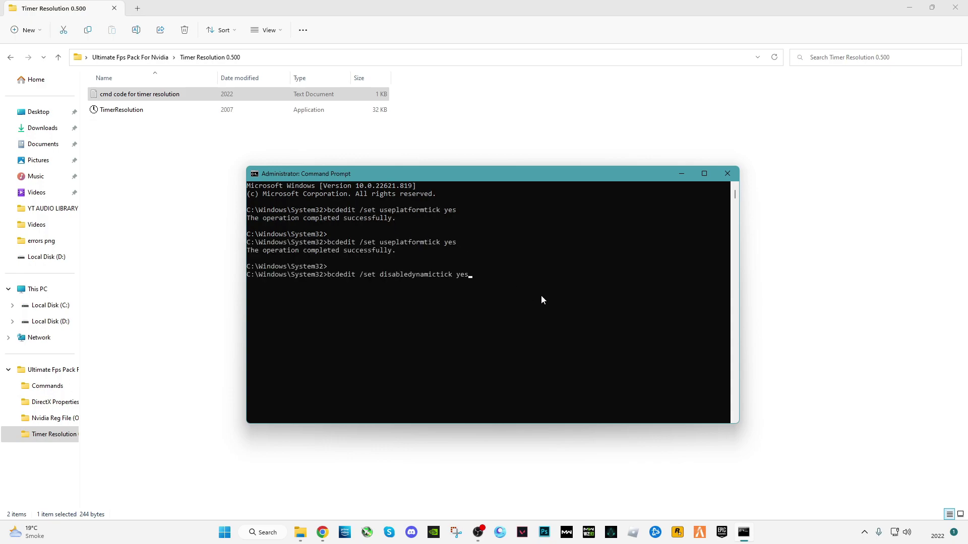
key("Return")
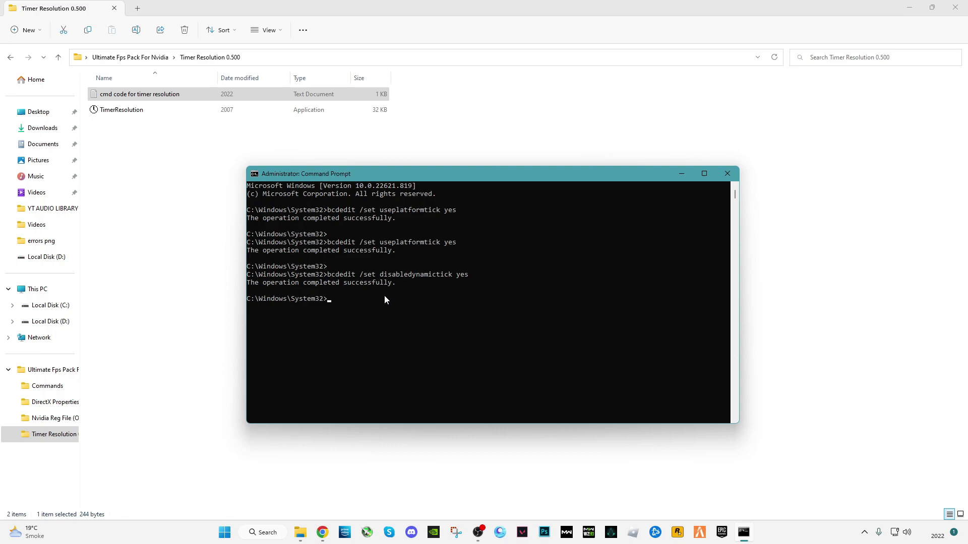
type("Exit")
key("Return")
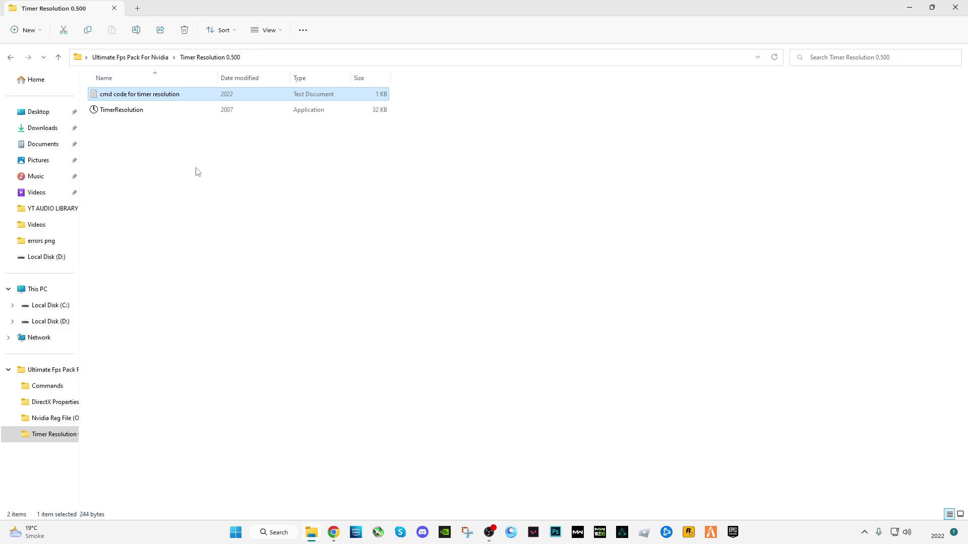
- Launch TimerResolution.exe and raise the current resolution to the 0.500 ms maximum
left_click(197, 171)
double_click(125, 111)
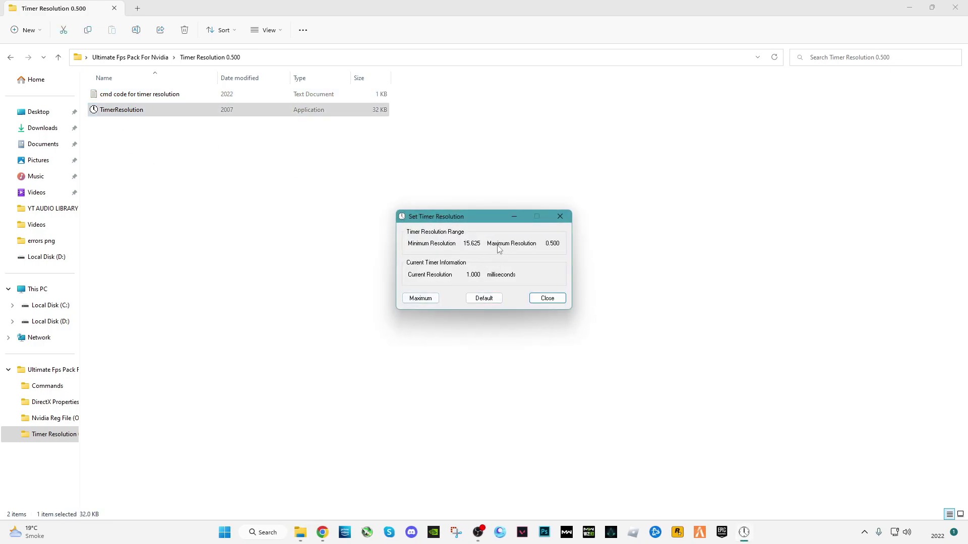
left_click_drag(547, 245, 561, 246)
left_click_drag(494, 223, 504, 207)
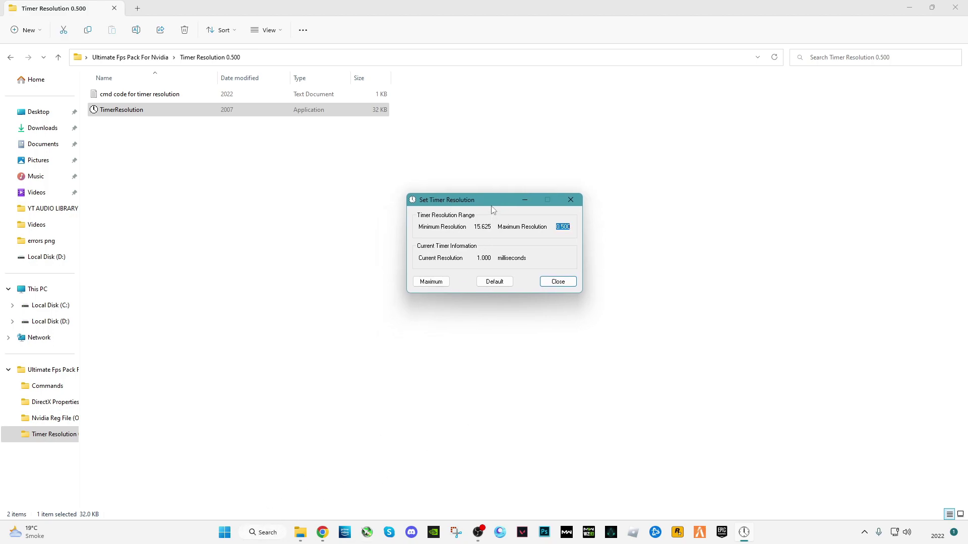
left_click_drag(494, 203, 490, 200)
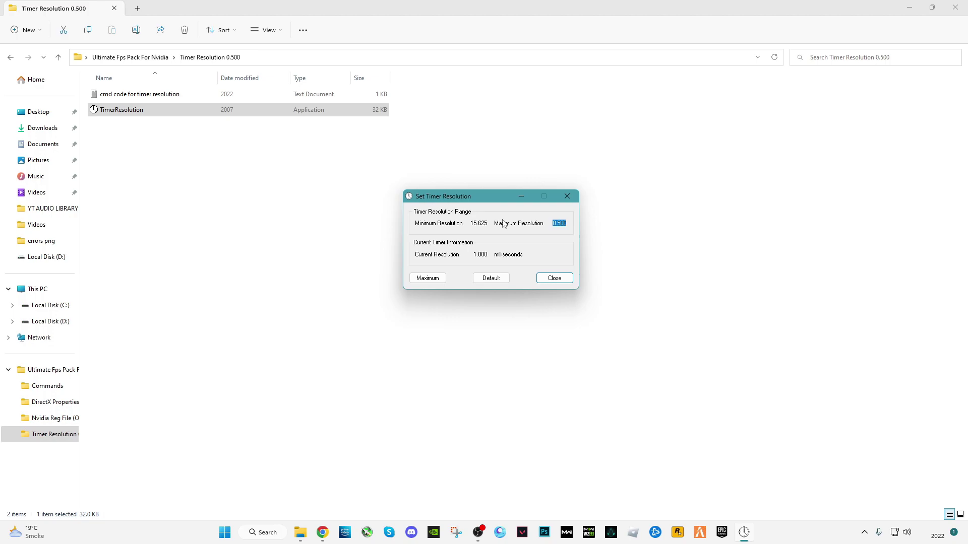
left_click(435, 282)
- Minimize TimerResolution and File Explorer, then bring the TimerResolution window back over the desktop
left_click(521, 196)
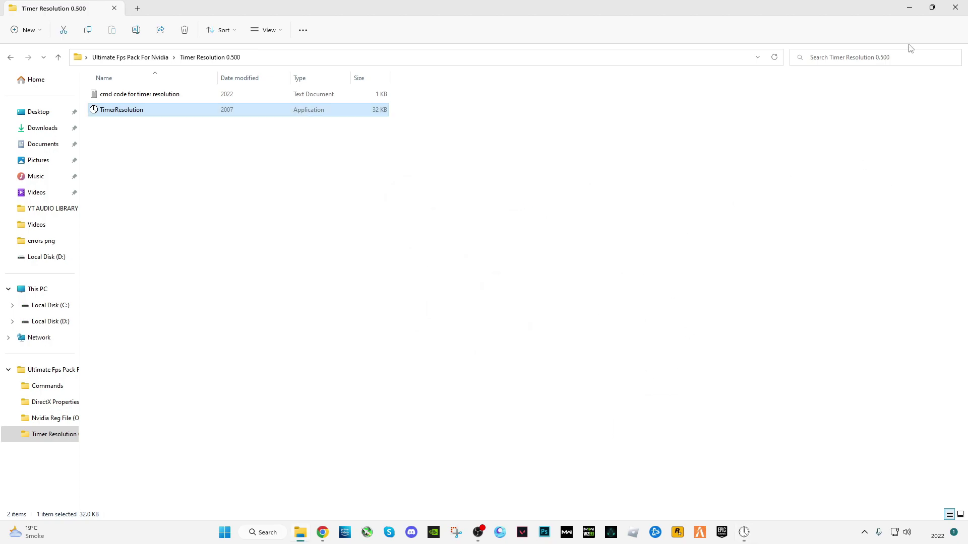
left_click(909, 7)
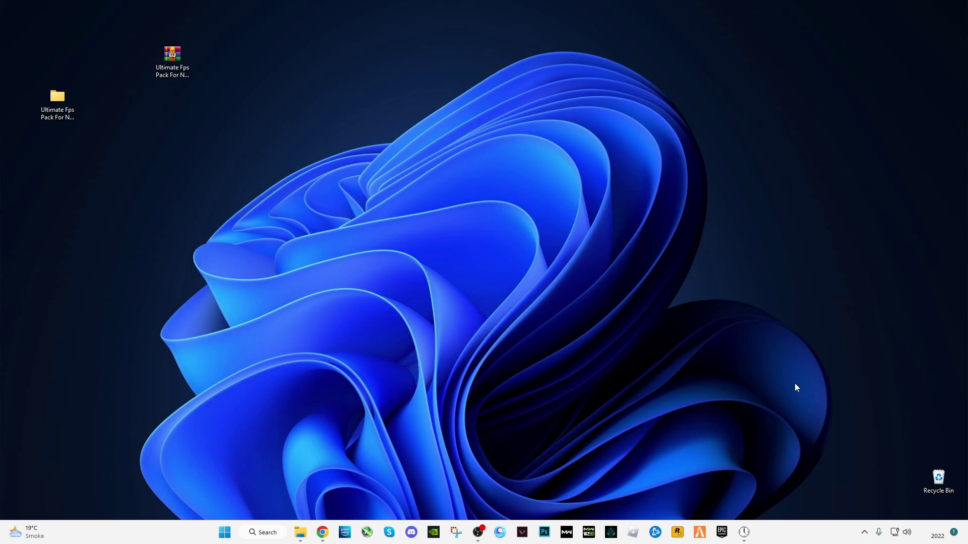
left_click(744, 532)
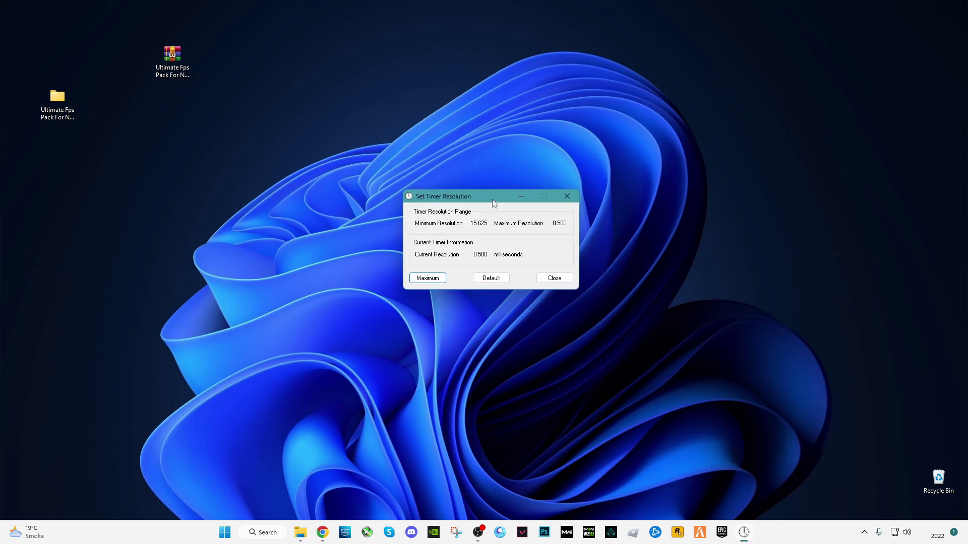
left_click_drag(492, 203, 443, 164)
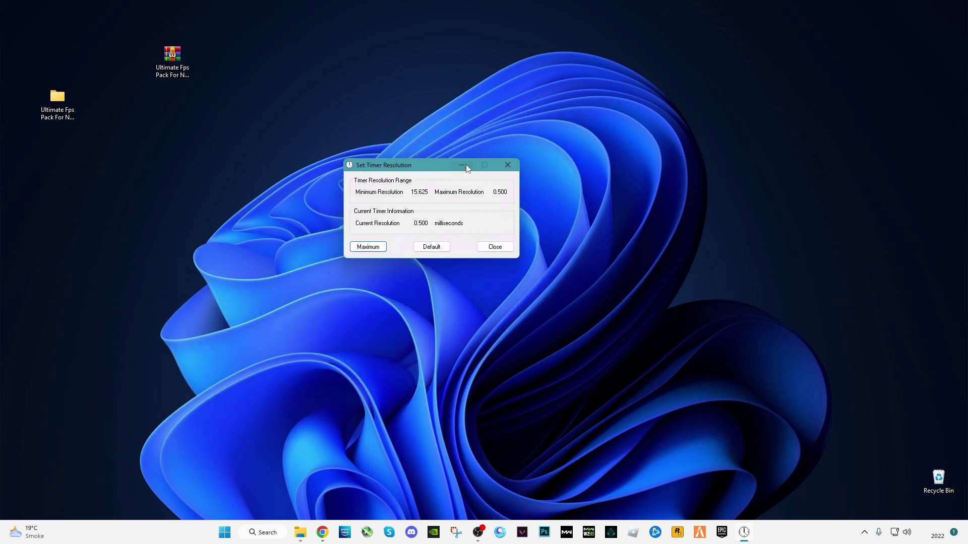
left_click(466, 165)
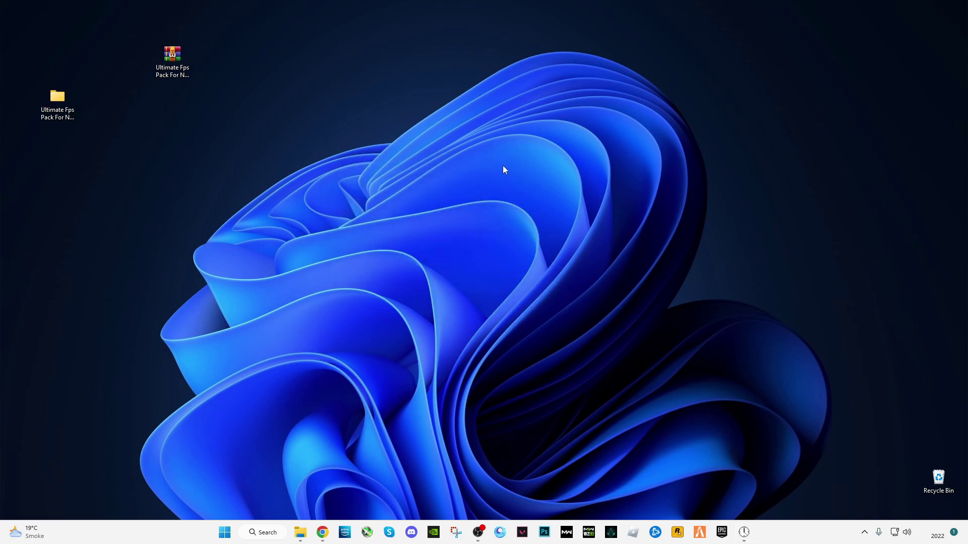